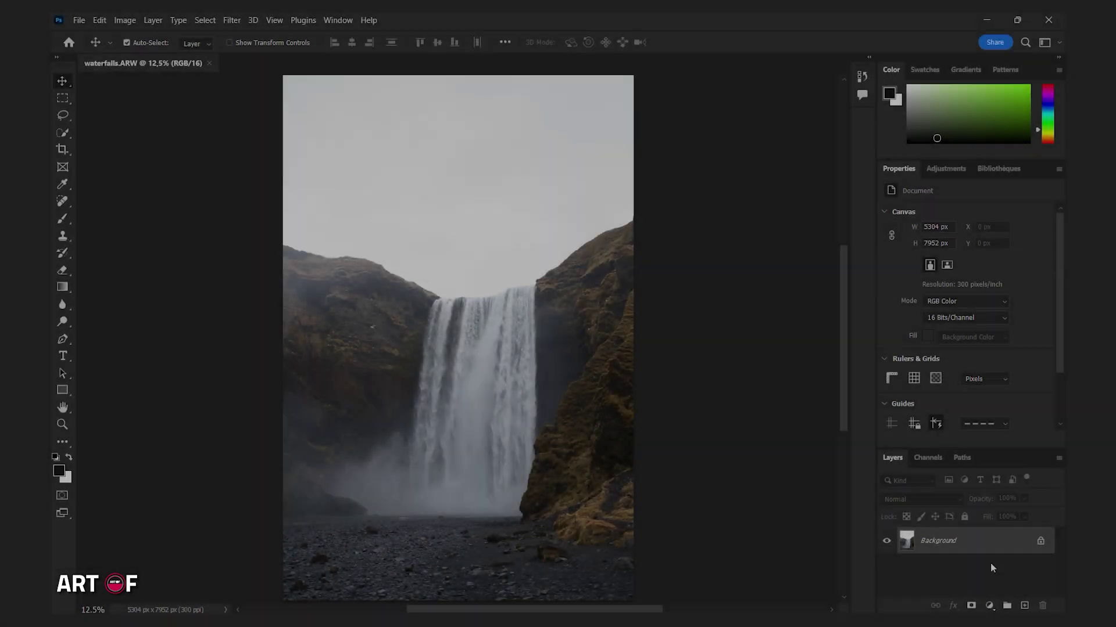
Duplicate the Background layer and rename the copy BASE
{"action": "left_click_drag", "start_coordinate": [982, 547], "coordinate": [1027, 606]}
{"action": "double_click", "coordinate": [958, 542]}
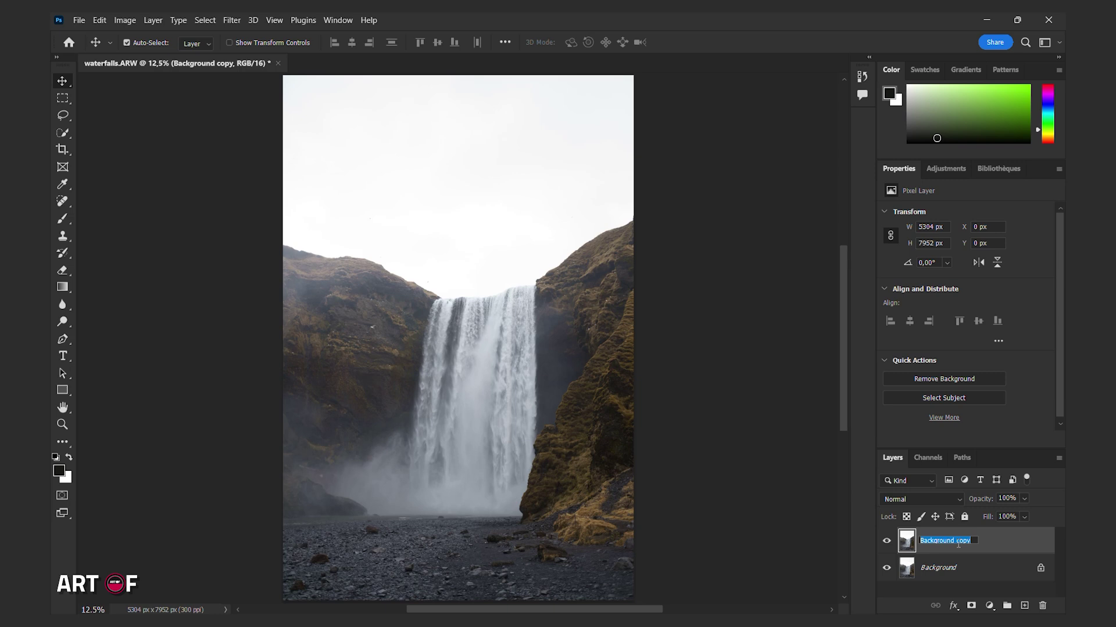
{"action": "type", "text": "BASE"}
{"action": "key", "text": "Return"}
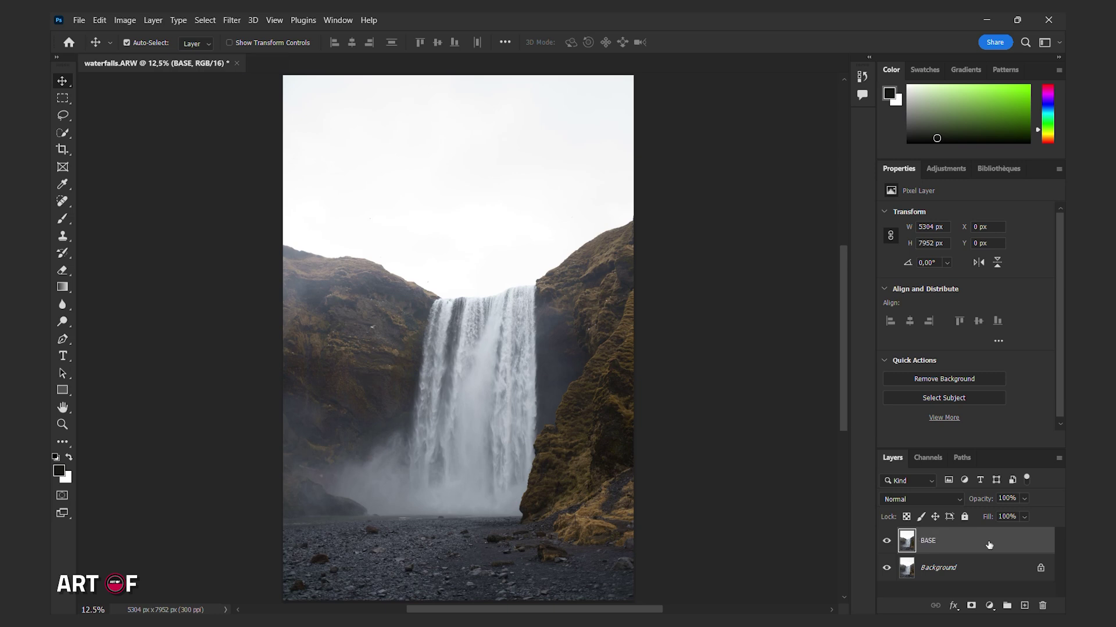
Start a Sky Replacement on the BASE layer and try the first four skies of the Ciels bleus presets
{"action": "left_click", "coordinate": [99, 21]}
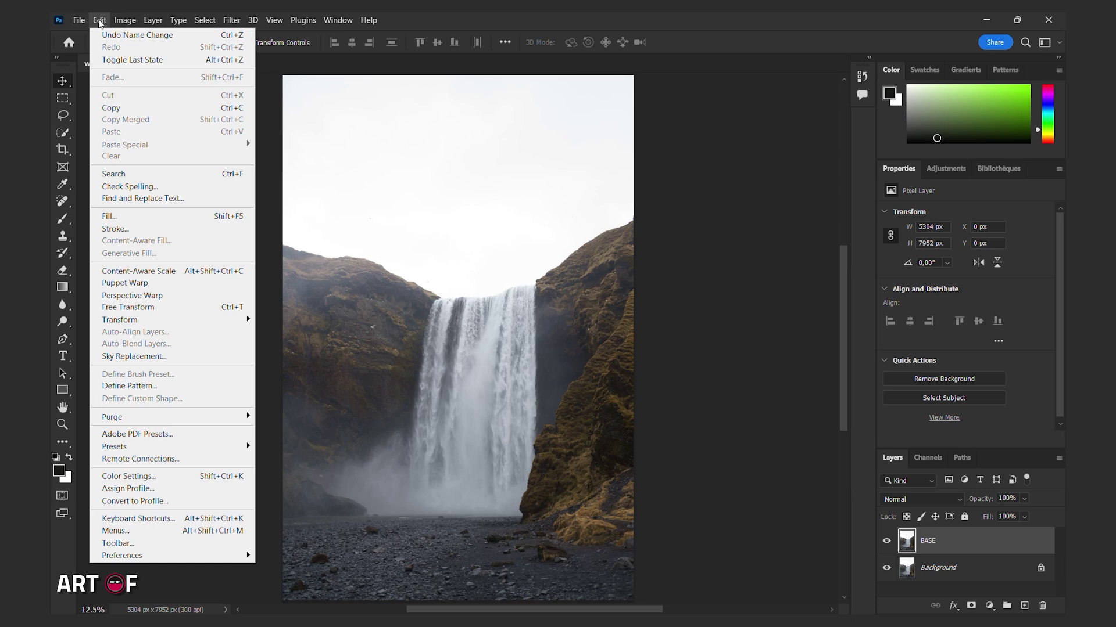
{"action": "left_click", "coordinate": [134, 356]}
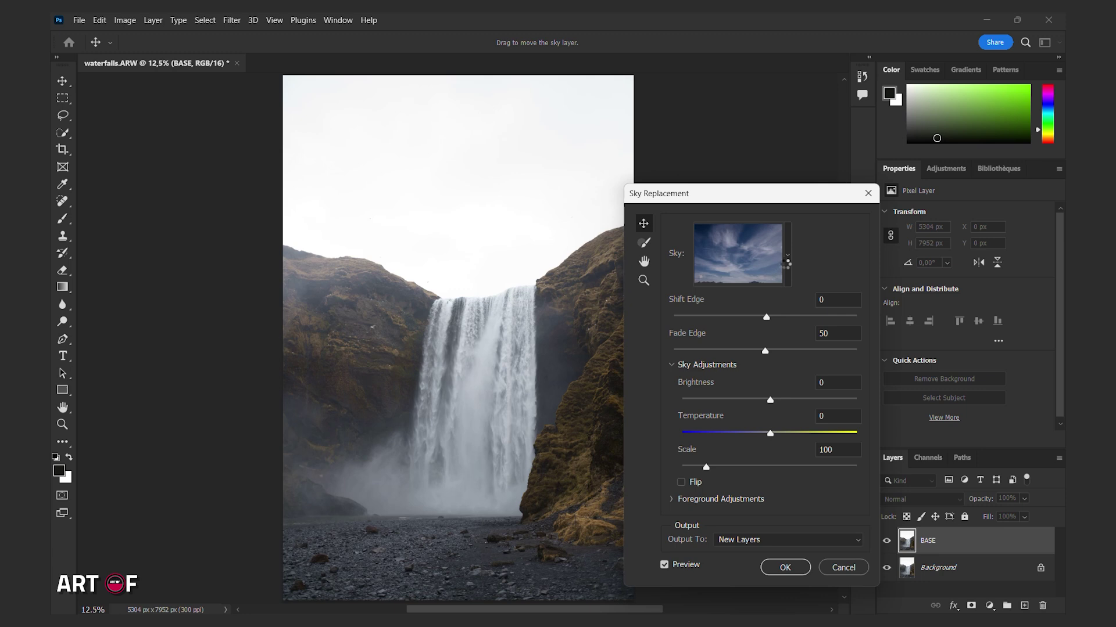
{"action": "left_click", "coordinate": [786, 266]}
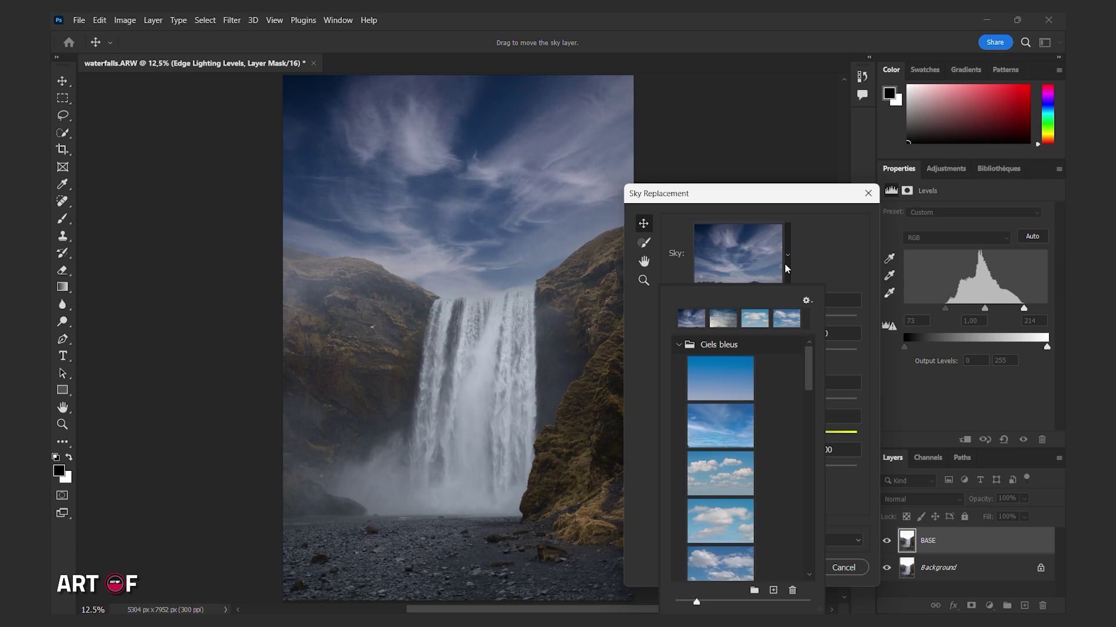
{"action": "left_click", "coordinate": [721, 387]}
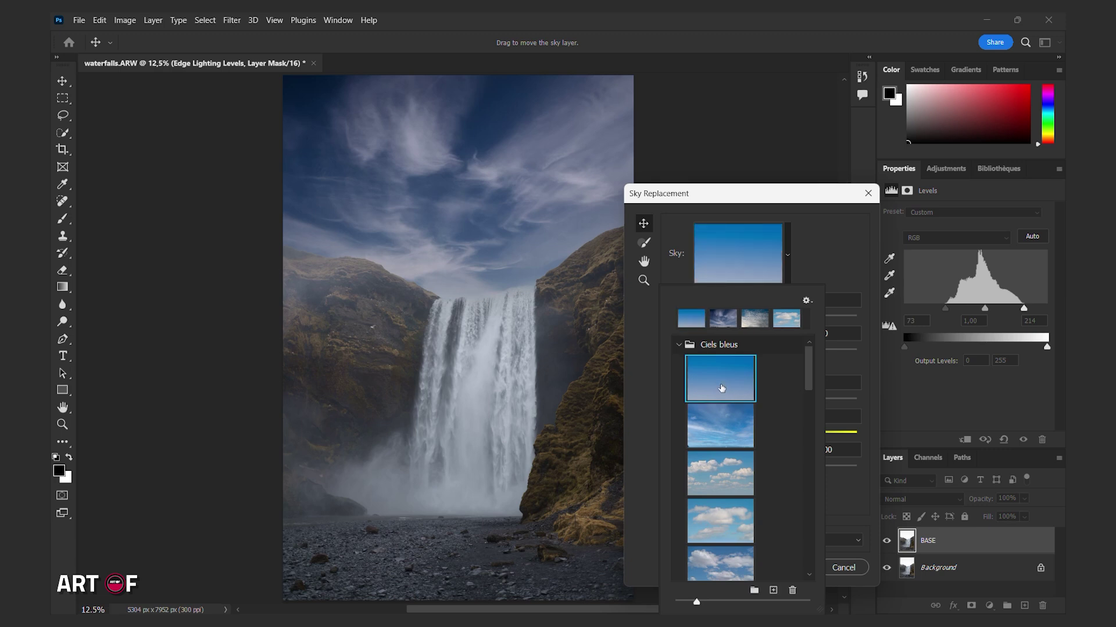
{"action": "left_click", "coordinate": [720, 433]}
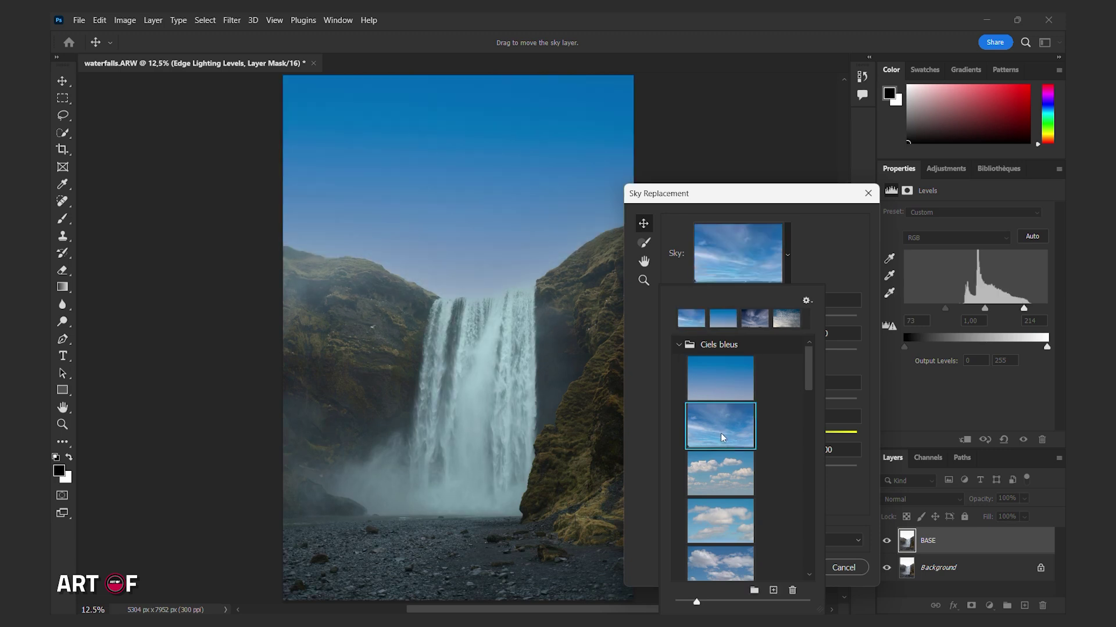
{"action": "left_click", "coordinate": [721, 481]}
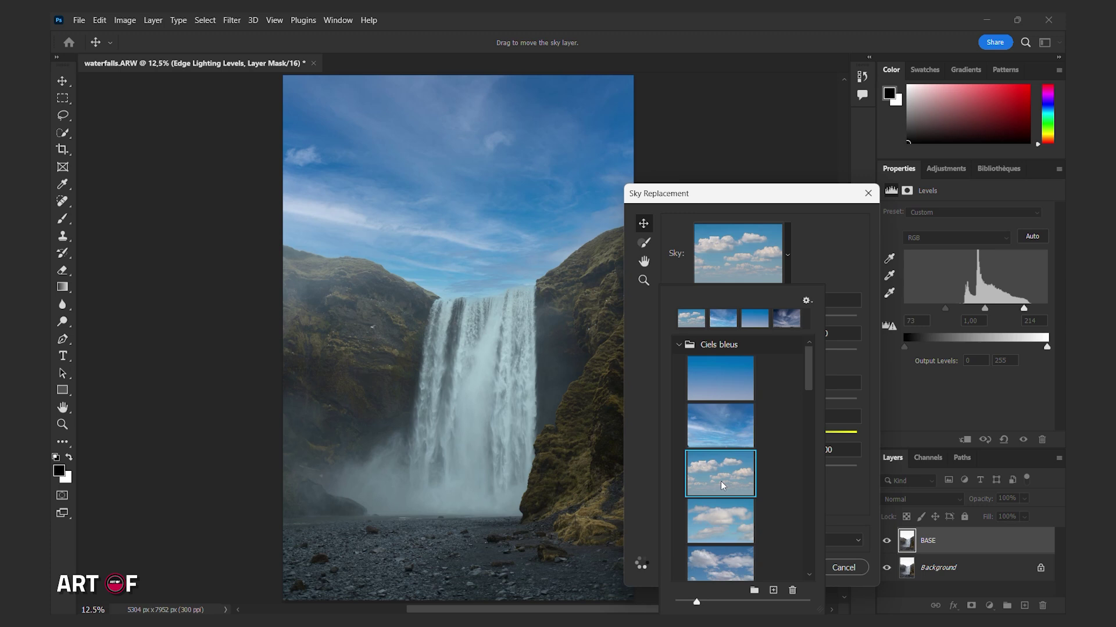
{"action": "left_click", "coordinate": [722, 517]}
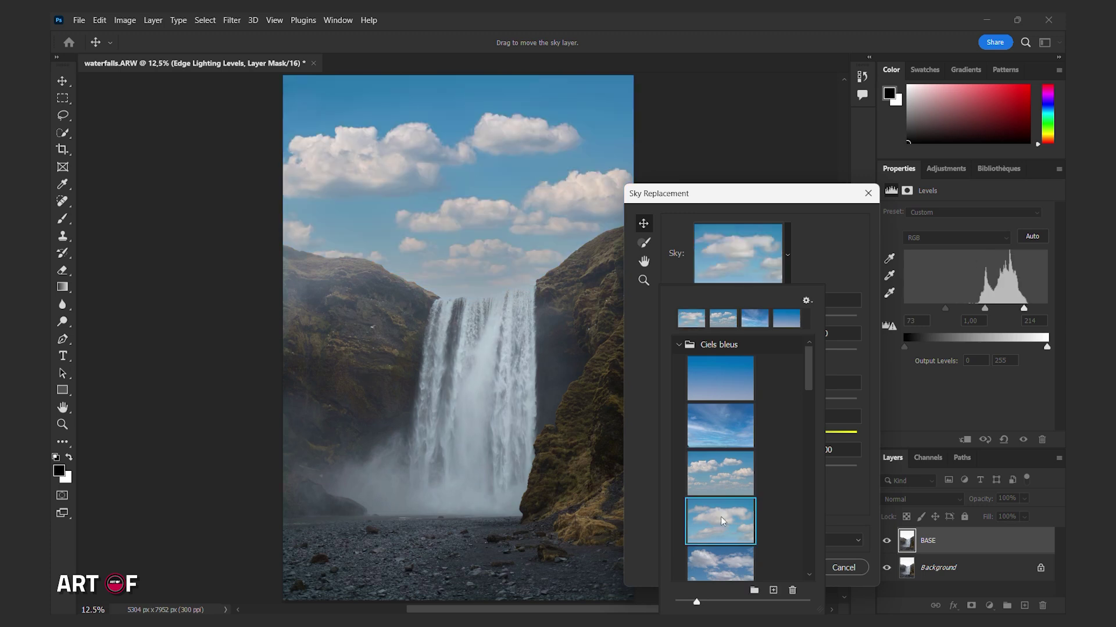
Try the rippled-cloud sky further down the presets, and choose the dark blue sky with wispy clouds
{"action": "scroll", "coordinate": [720, 517], "scroll_direction": "down", "scroll_amount": 1}
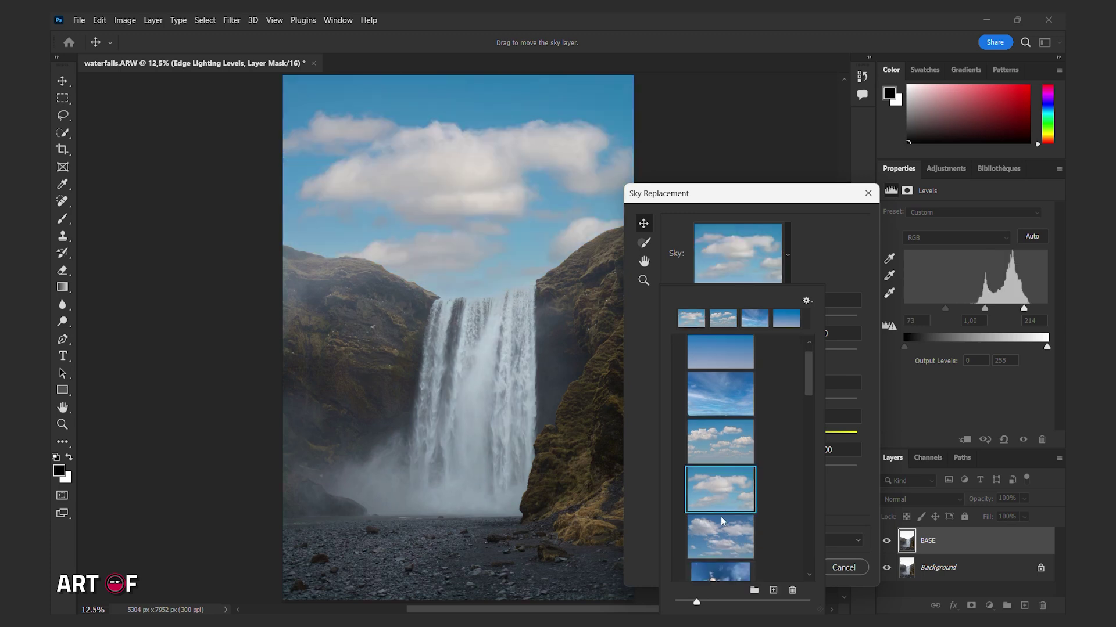
{"action": "scroll", "coordinate": [721, 520], "scroll_direction": "down", "scroll_amount": 3}
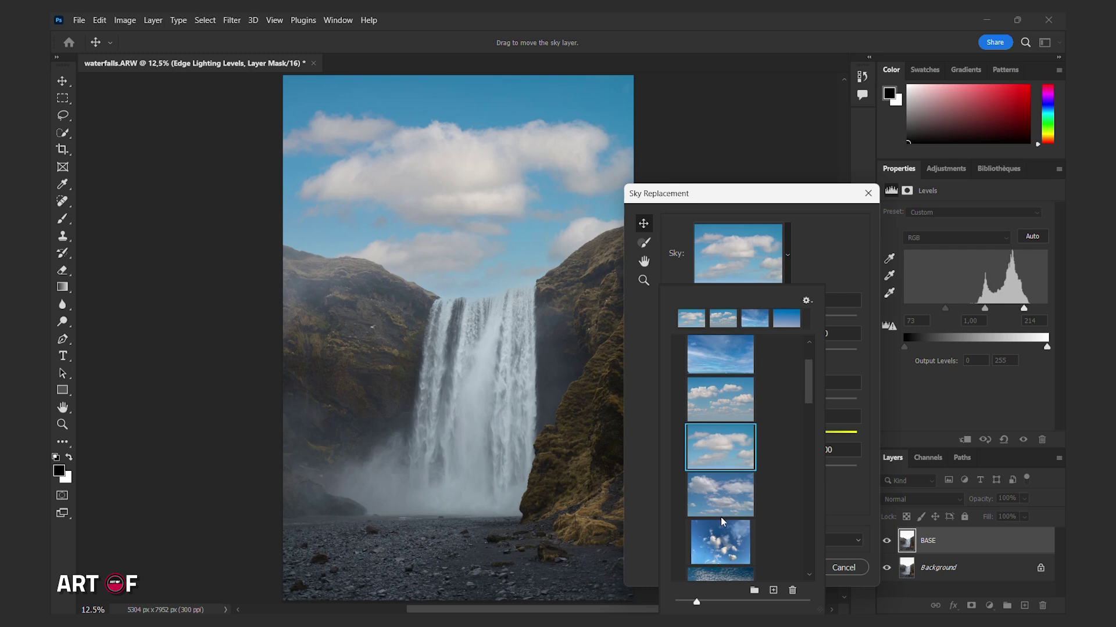
{"action": "scroll", "coordinate": [721, 520], "scroll_direction": "down", "scroll_amount": 1}
{"action": "scroll", "coordinate": [721, 520], "scroll_direction": "down", "scroll_amount": 1}
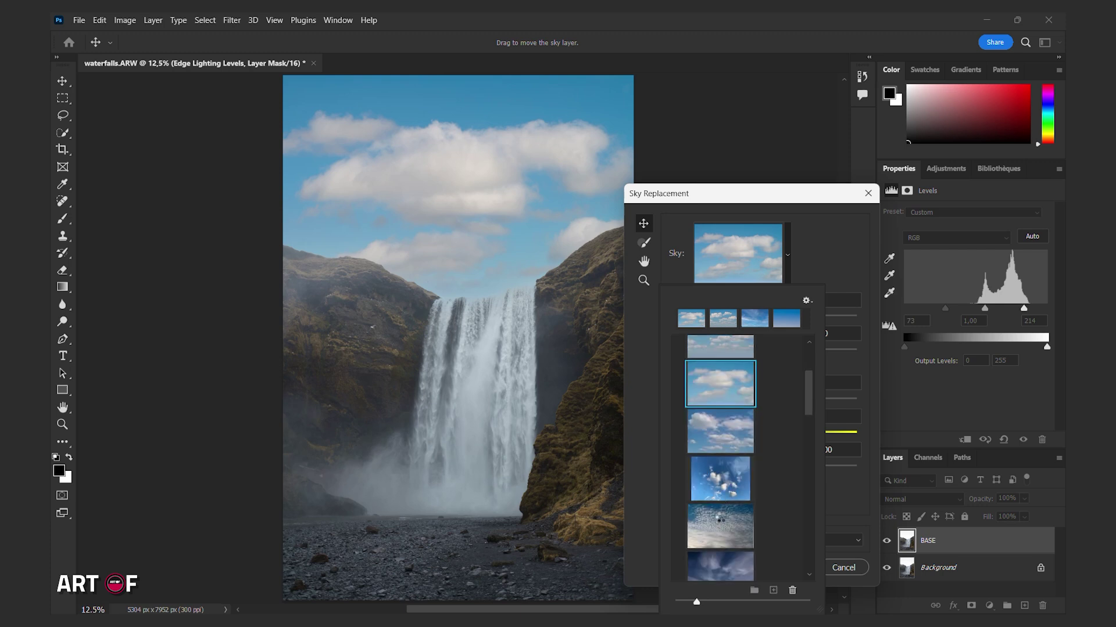
{"action": "left_click", "coordinate": [722, 521]}
{"action": "scroll", "coordinate": [721, 517], "scroll_direction": "down", "scroll_amount": 3}
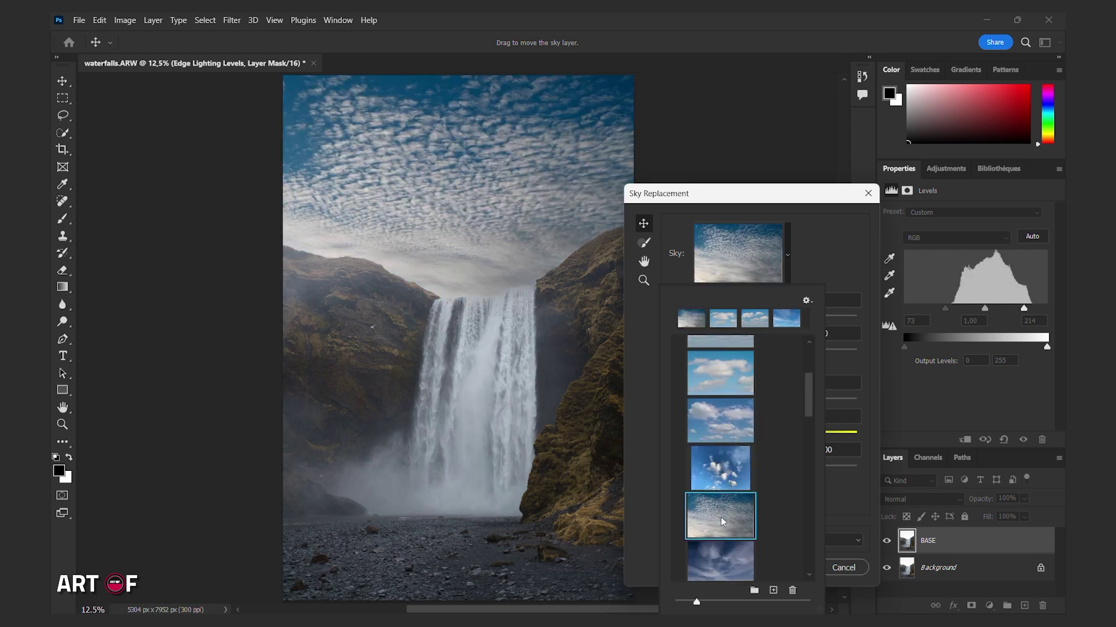
{"action": "scroll", "coordinate": [721, 530], "scroll_direction": "down", "scroll_amount": 2}
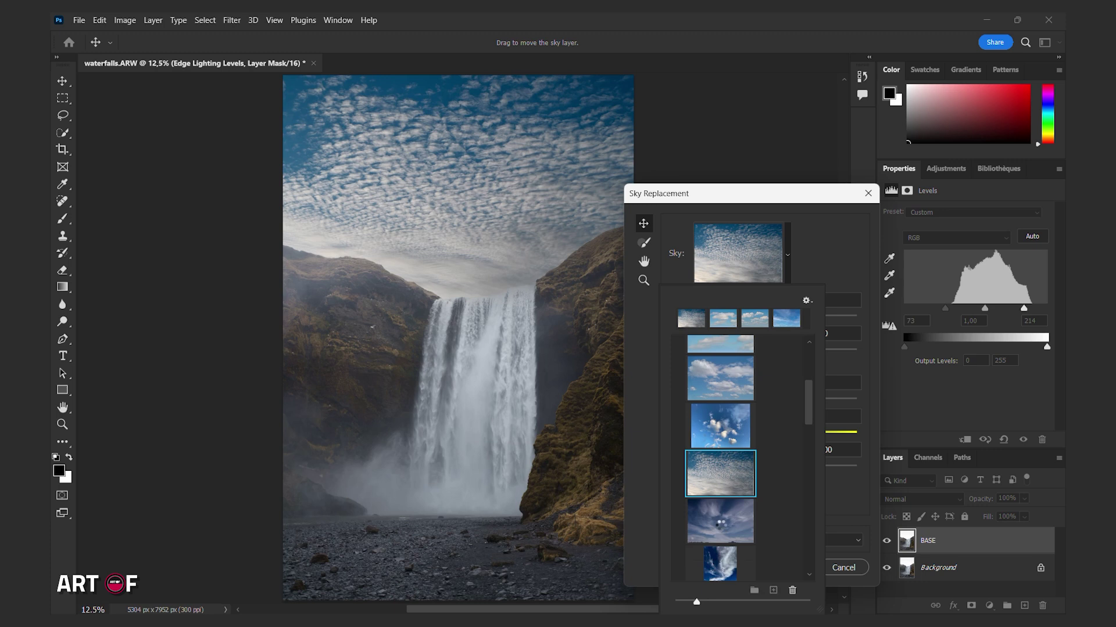
{"action": "left_click", "coordinate": [722, 529]}
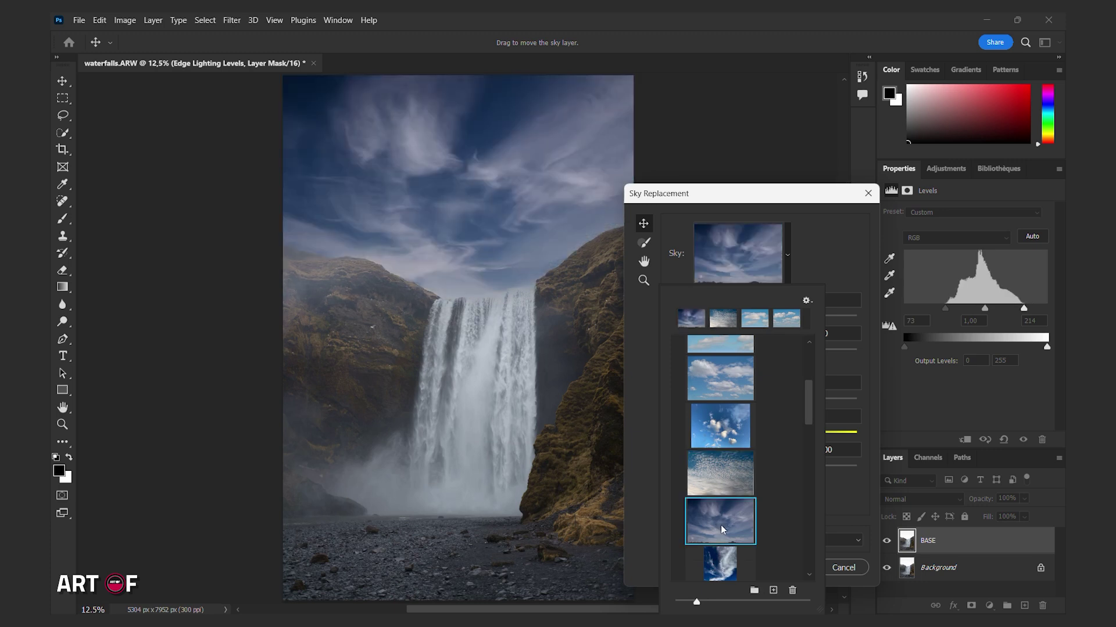
{"action": "left_click", "coordinate": [845, 509]}
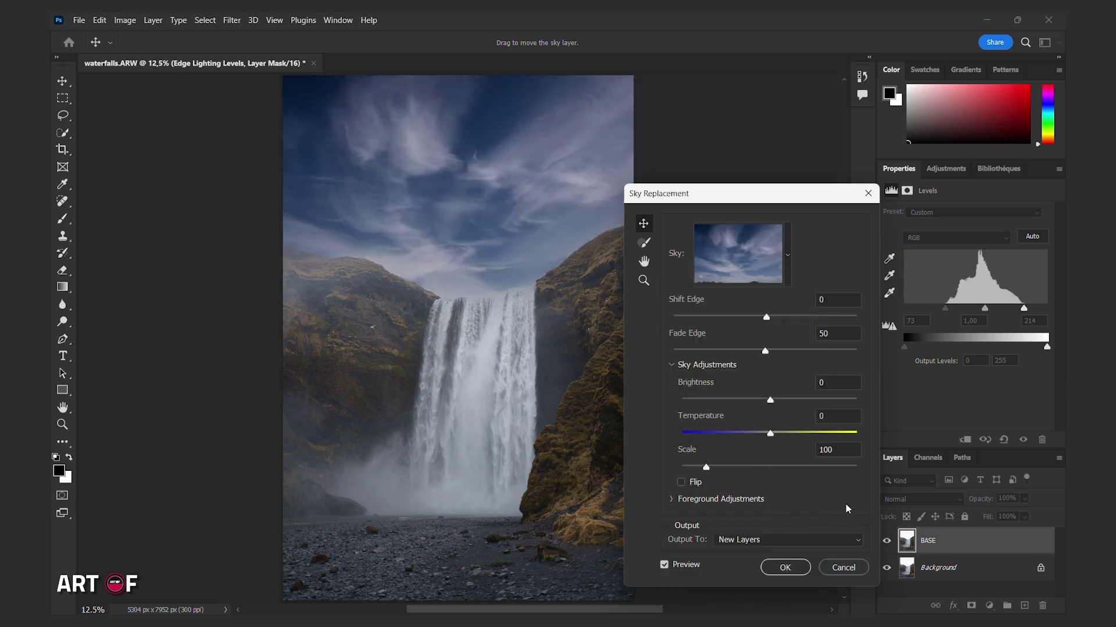
Set the sky's Shift Edge to 65, Fade Edge to 99 and Brightness to 69, warm its temperature, and apply the replacement as new layers
{"action": "left_click_drag", "start_coordinate": [767, 319], "coordinate": [827, 324]}
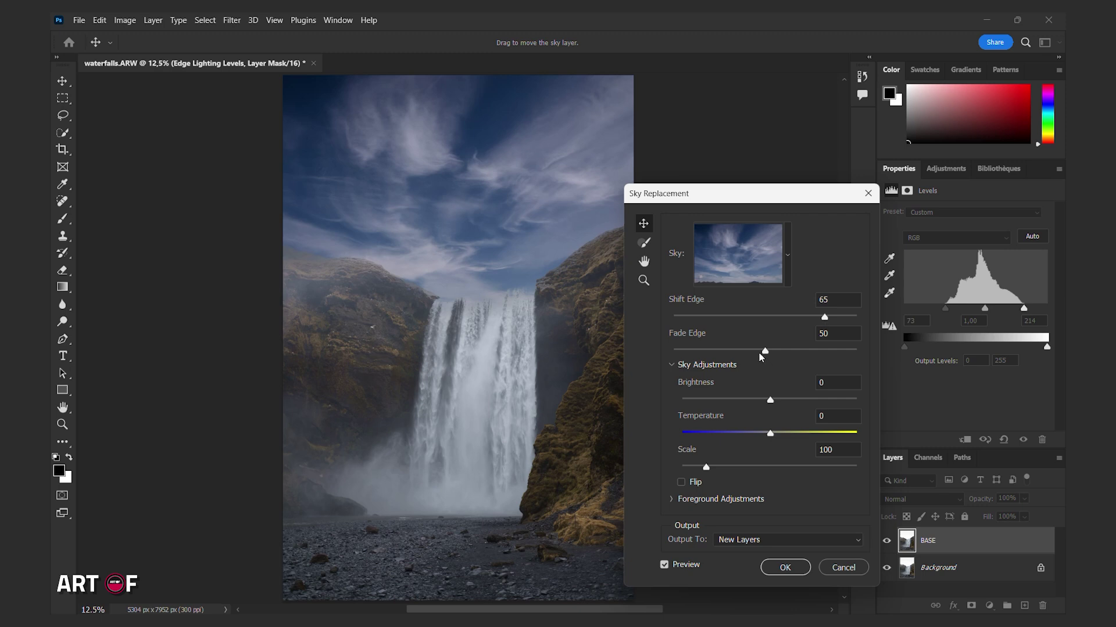
{"action": "left_click_drag", "start_coordinate": [764, 353], "coordinate": [830, 355]}
{"action": "left_click_drag", "start_coordinate": [829, 354], "coordinate": [854, 355]}
{"action": "left_click_drag", "start_coordinate": [770, 400], "coordinate": [830, 401]}
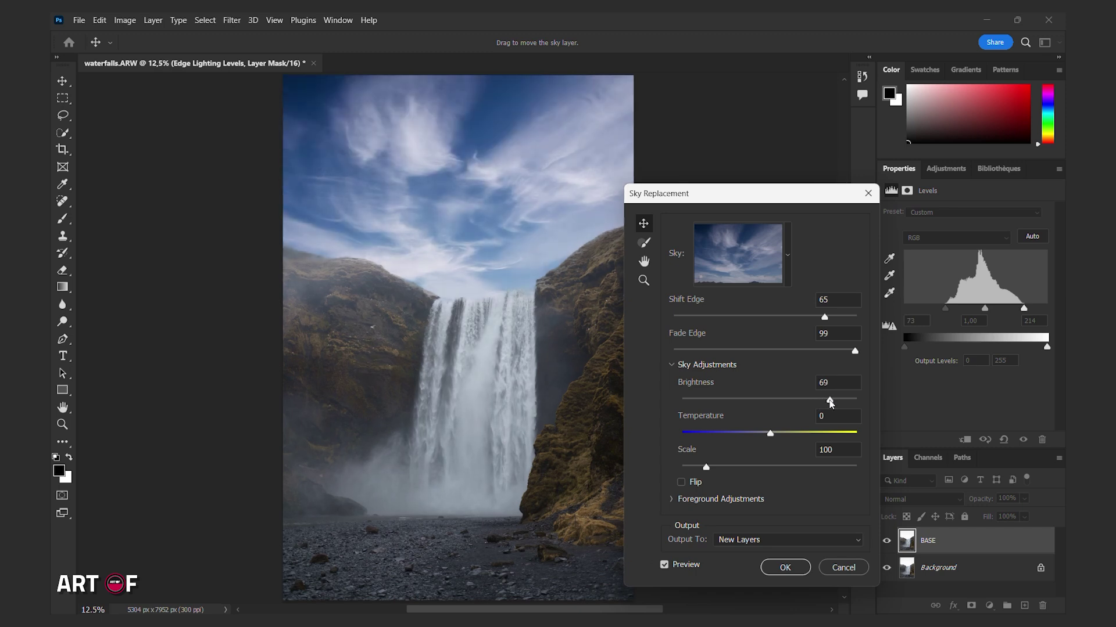
{"action": "left_click_drag", "start_coordinate": [770, 435], "coordinate": [809, 443]}
{"action": "left_click", "coordinate": [785, 568]}
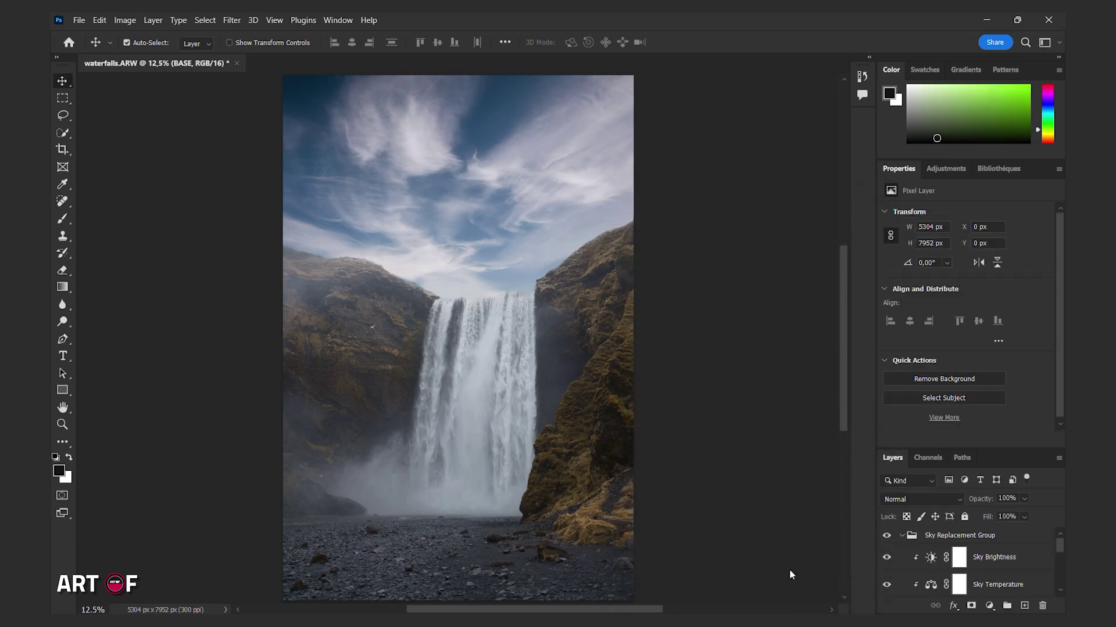
Collapse the Sky Replacement Group and add a white layer mask to it
{"action": "left_click", "coordinate": [902, 536]}
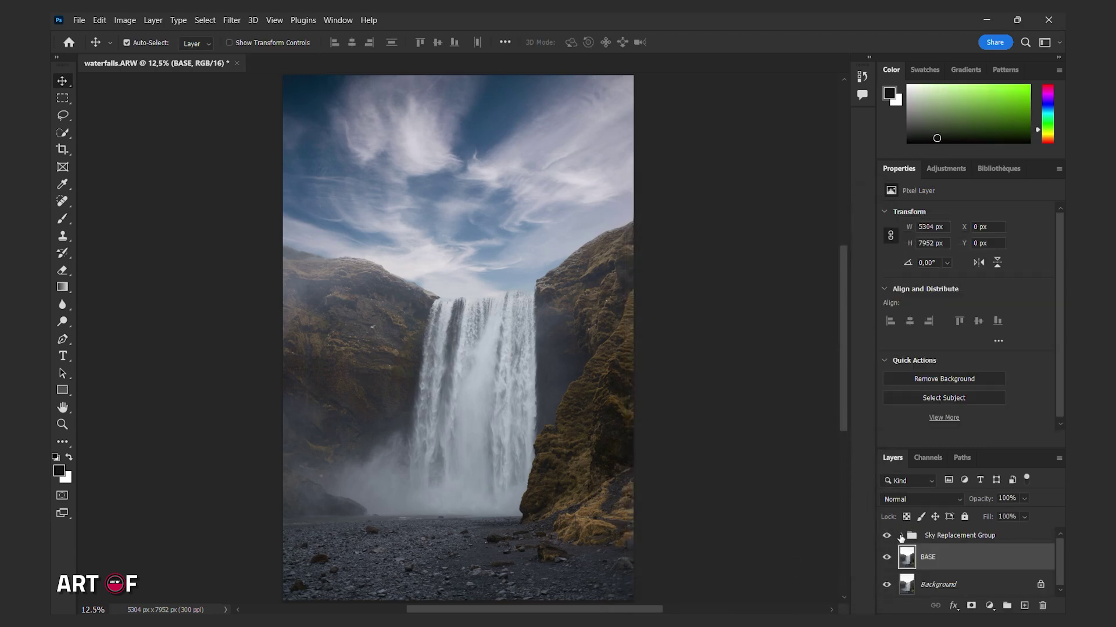
{"action": "left_click", "coordinate": [980, 541]}
{"action": "left_click", "coordinate": [971, 606]}
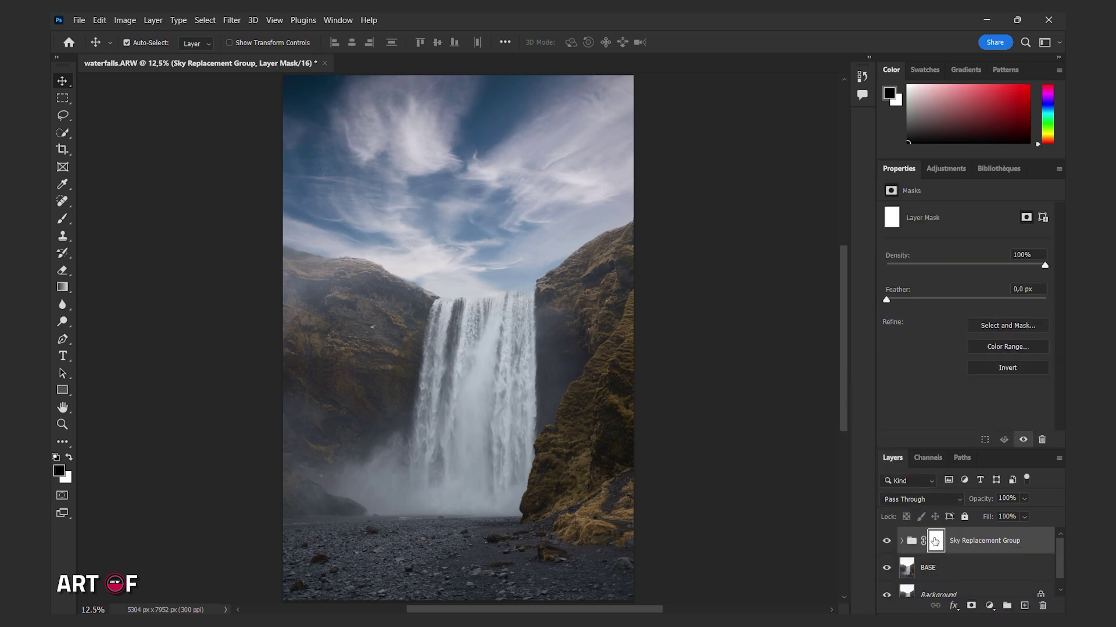
Draw a vertical linear black-to-white gradient on the group's mask, from black mid-waterfall up to white in the sky, at about 90° and 58% scale
{"action": "left_click", "coordinate": [63, 289]}
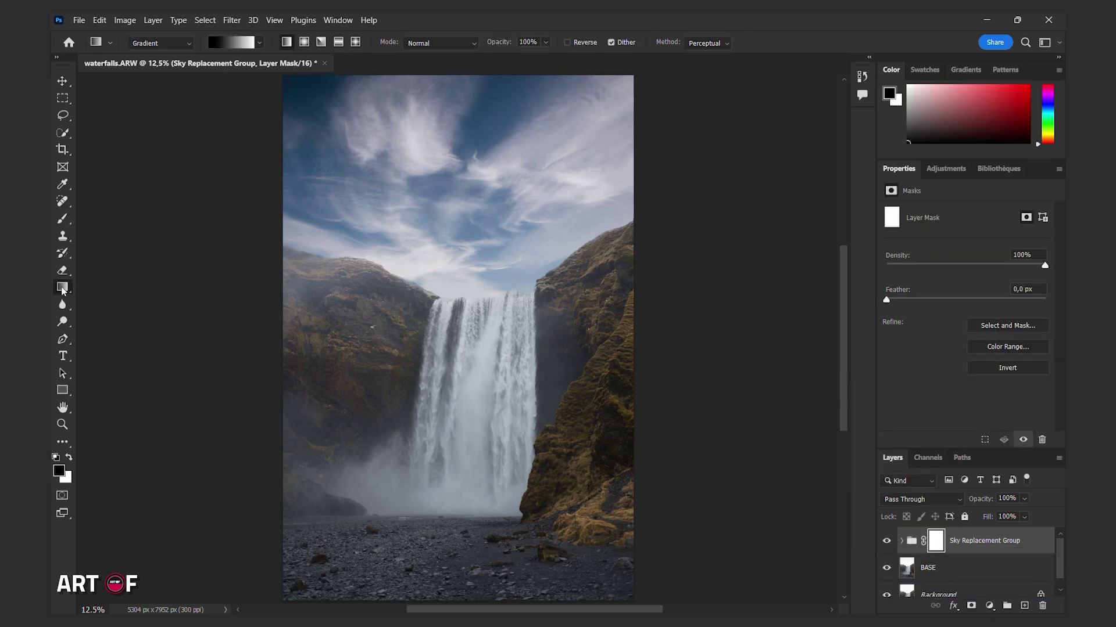
{"action": "left_click", "coordinate": [260, 45]}
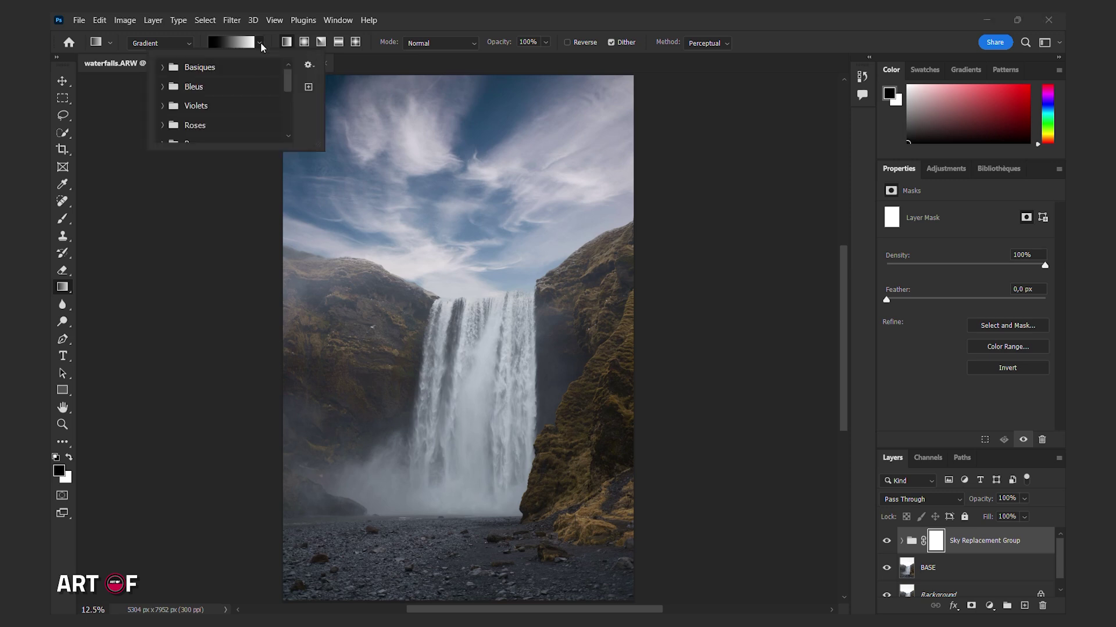
{"action": "left_click", "coordinate": [163, 68]}
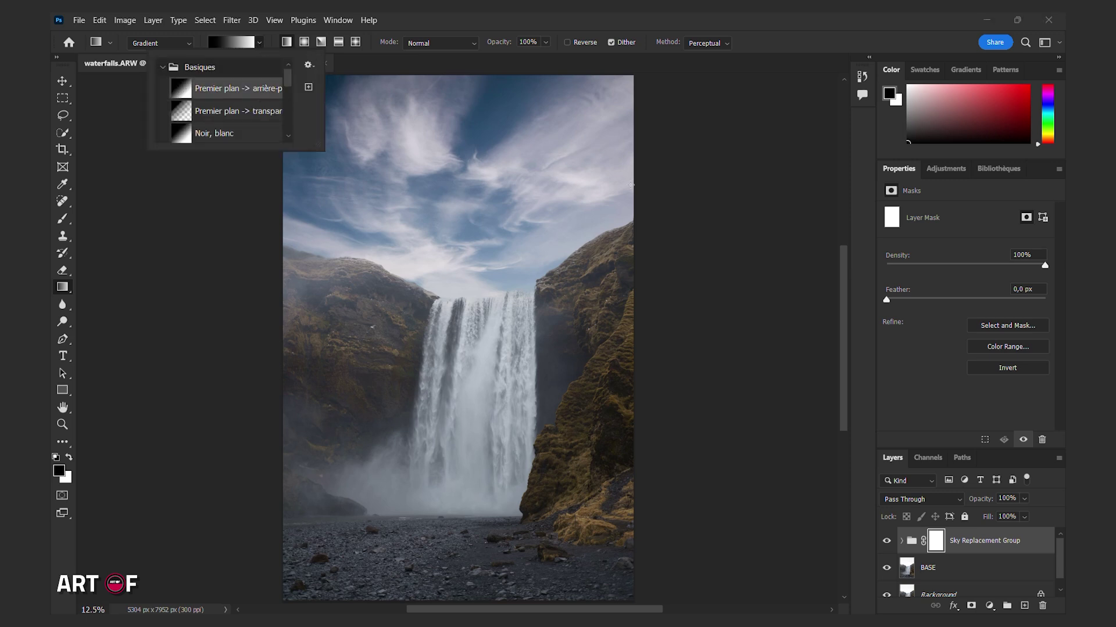
{"action": "left_click", "coordinate": [286, 44]}
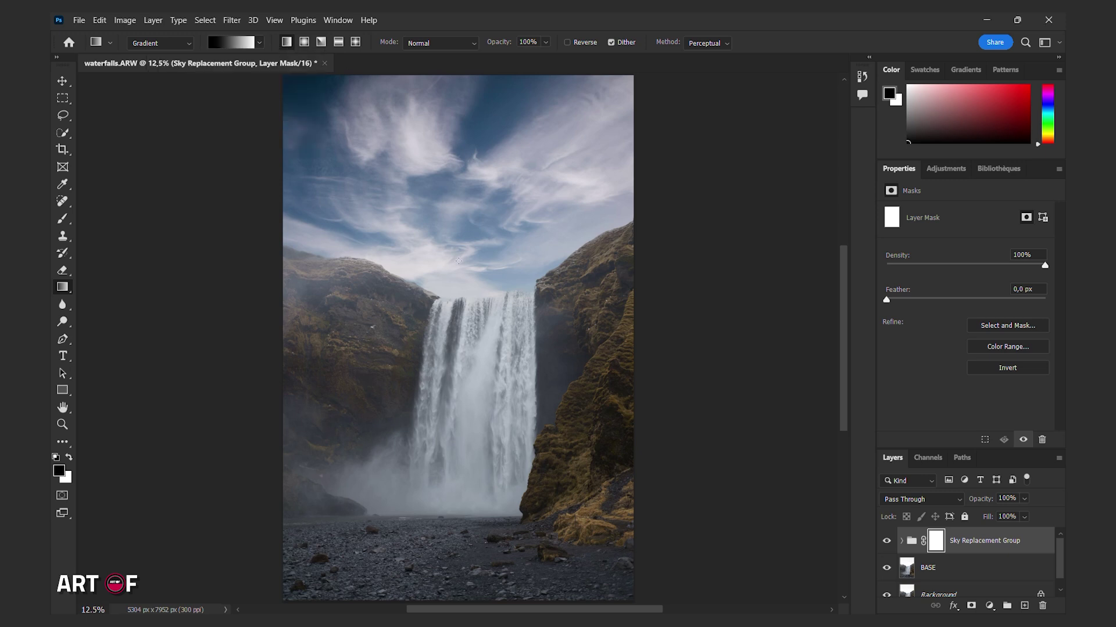
{"action": "left_click_drag", "start_coordinate": [459, 285], "coordinate": [462, 208]}
{"action": "left_click_drag", "start_coordinate": [459, 286], "coordinate": [462, 408]}
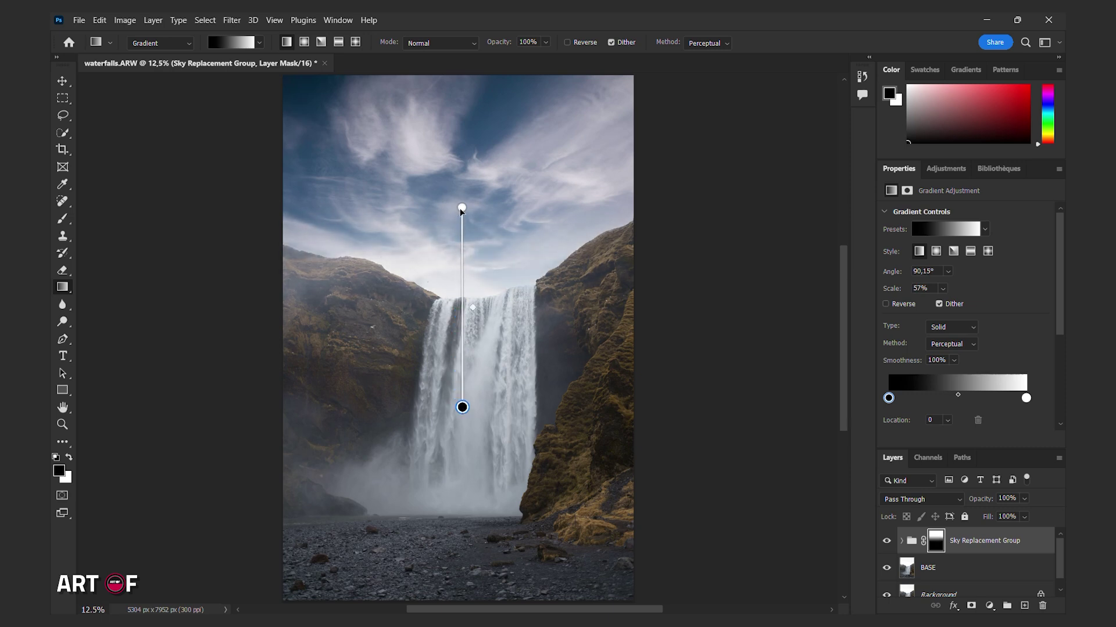
{"action": "left_click_drag", "start_coordinate": [460, 209], "coordinate": [465, 205]}
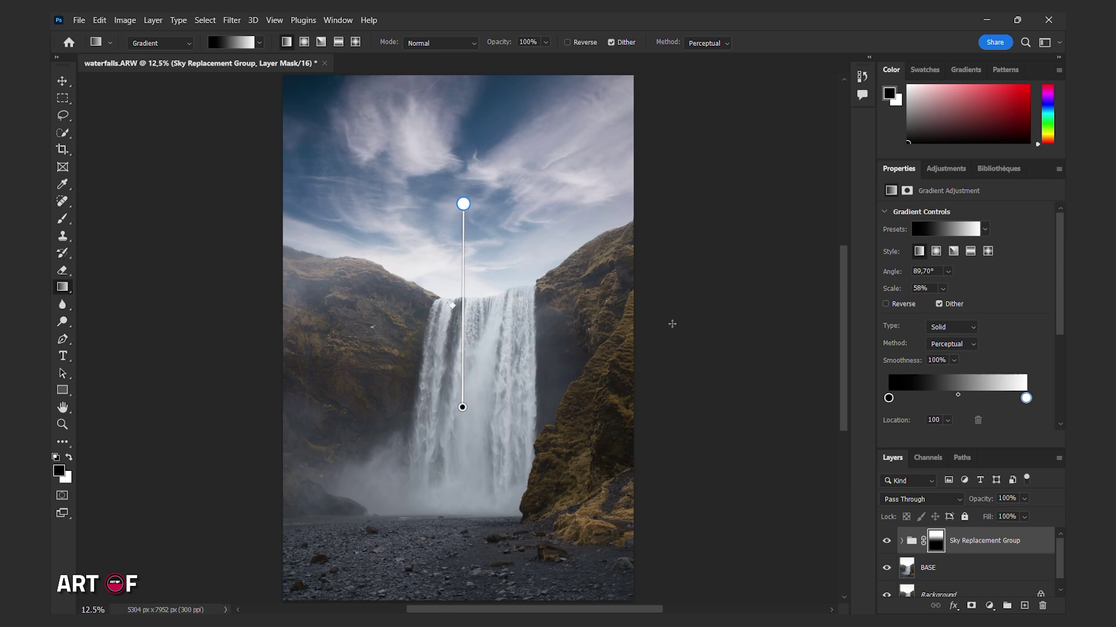
{"action": "left_click", "coordinate": [62, 80]}
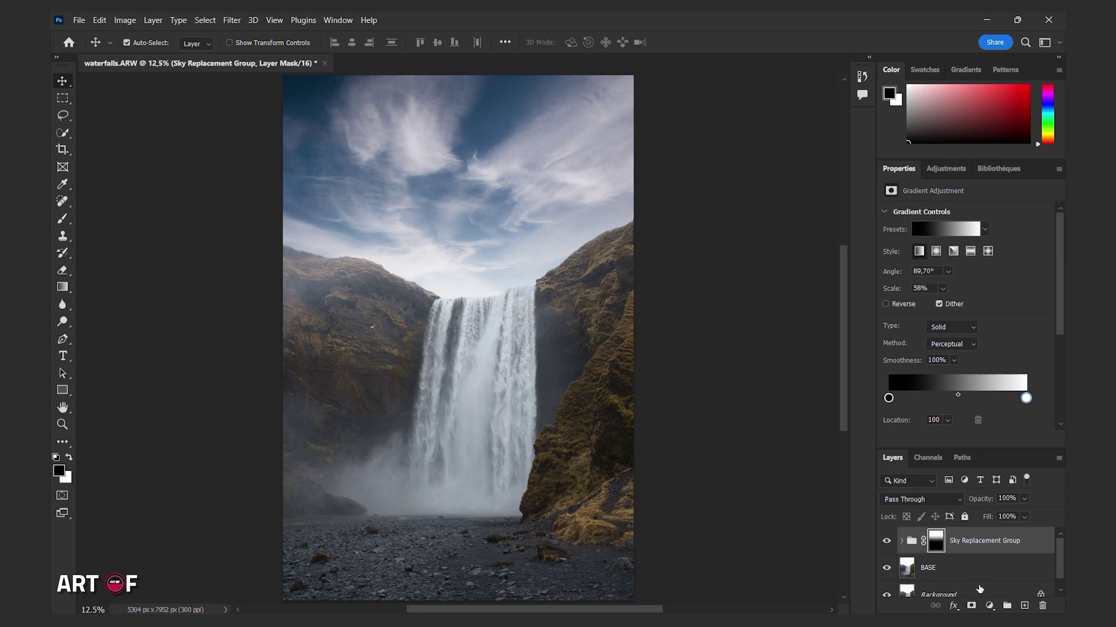
Add a Selective Color adjustment layer and set its Reds to Cyan -85, Magenta +52, Yellow +17 and Black +57
{"action": "left_click", "coordinate": [989, 606]}
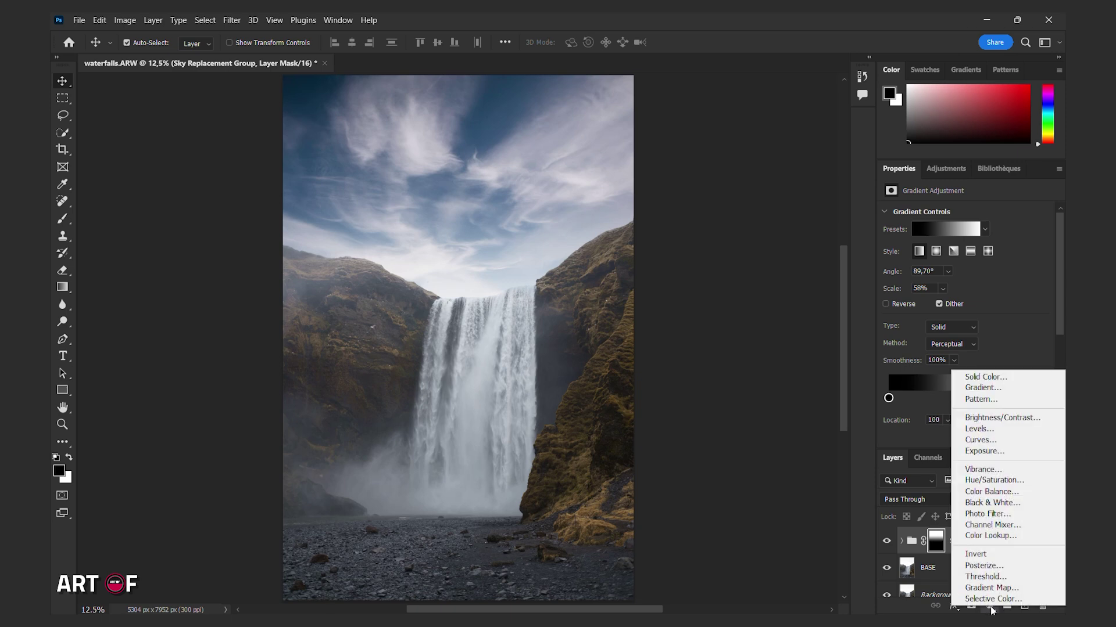
{"action": "left_click", "coordinate": [992, 599]}
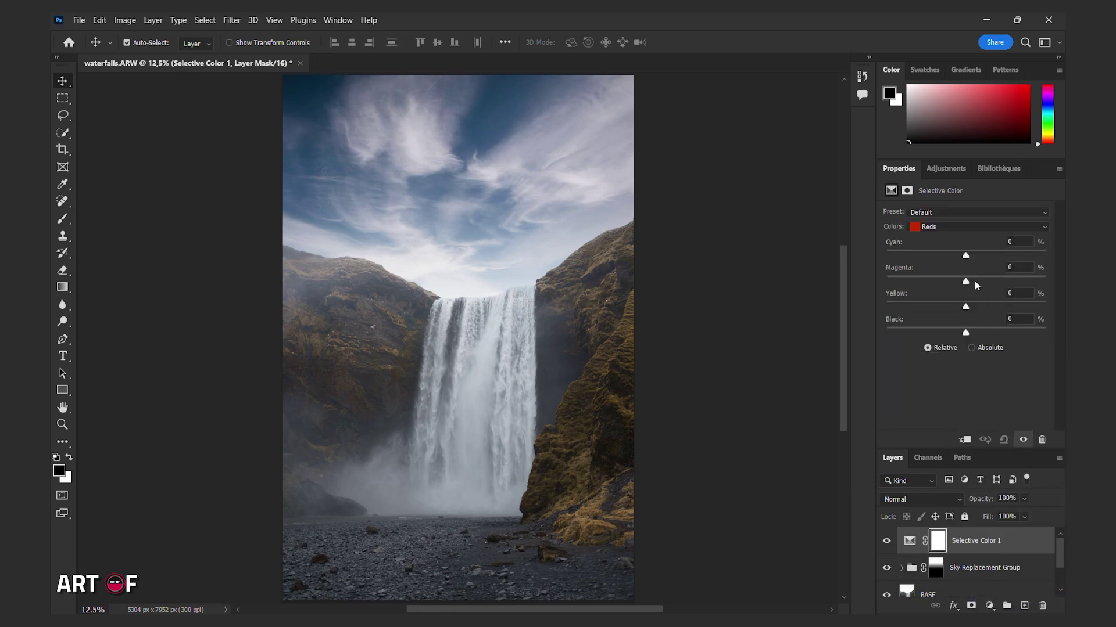
{"action": "left_click_drag", "start_coordinate": [968, 255], "coordinate": [898, 256]}
{"action": "left_click_drag", "start_coordinate": [965, 282], "coordinate": [1011, 346]}
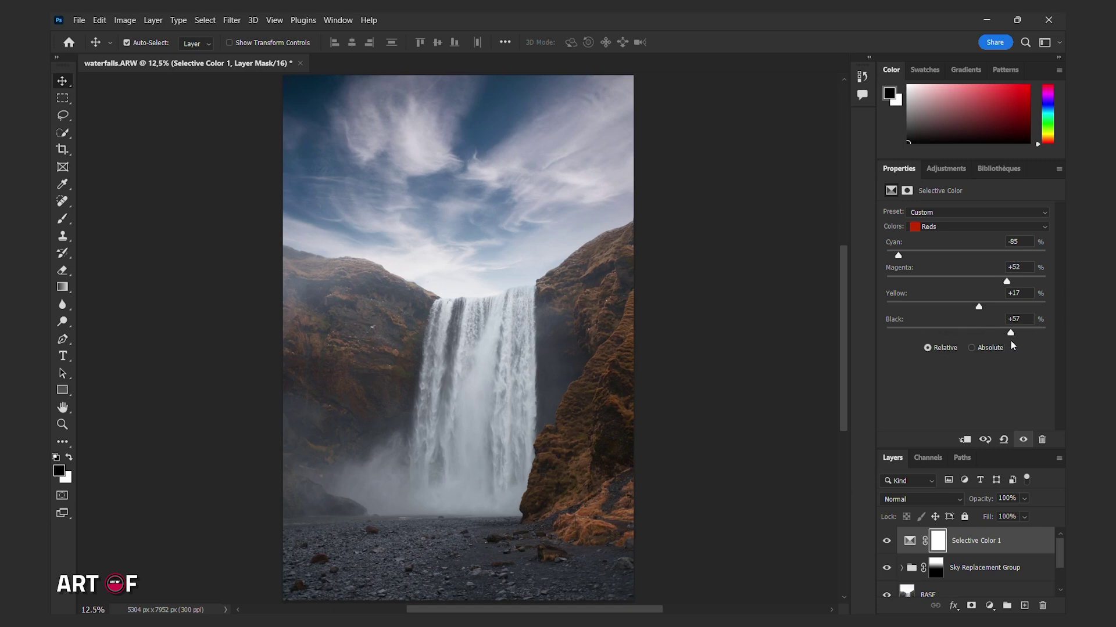
Set the Yellows of the Selective Color adjustment to Cyan -38, Magenta -18, Yellow -32 and Black +68
{"action": "left_click", "coordinate": [969, 228]}
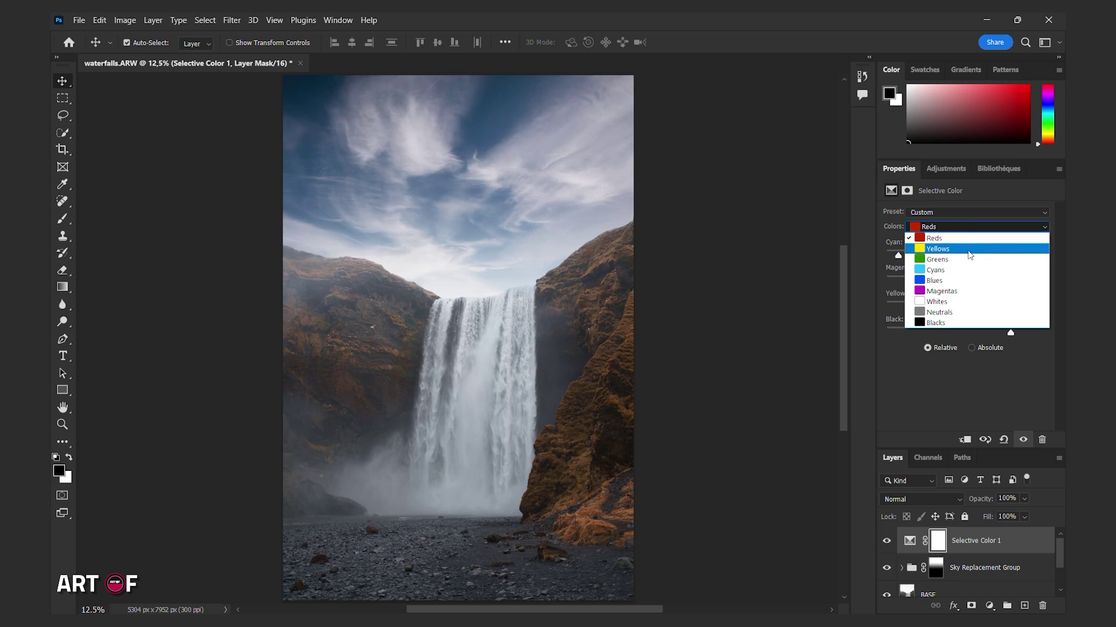
{"action": "left_click", "coordinate": [970, 250]}
{"action": "left_click_drag", "start_coordinate": [929, 258], "coordinate": [964, 335]}
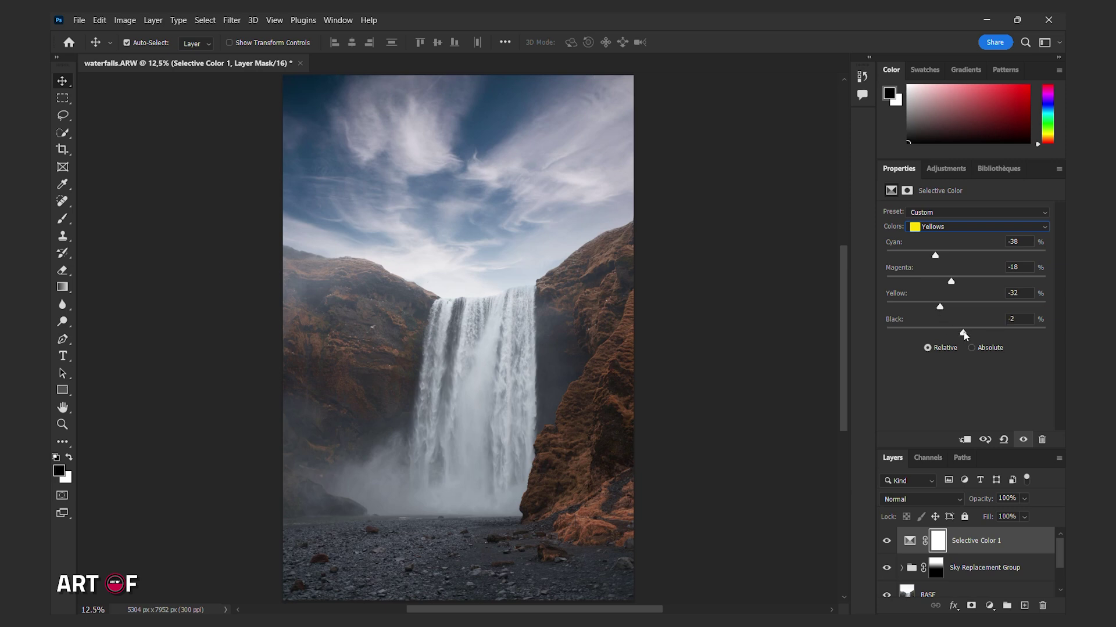
{"action": "left_click_drag", "start_coordinate": [963, 334], "coordinate": [1020, 336]}
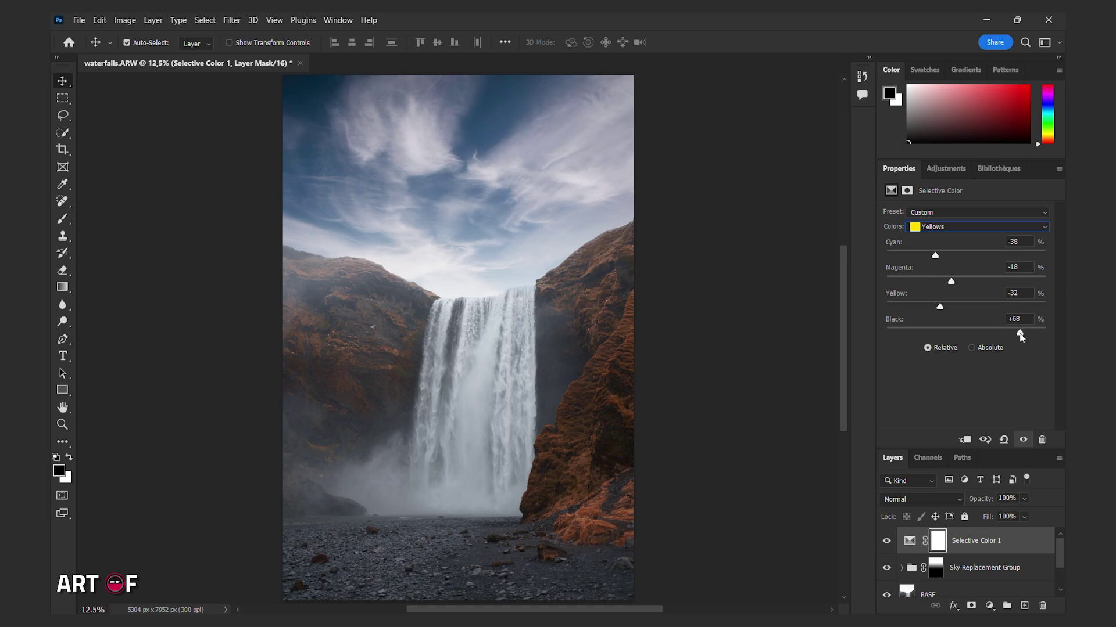
In the Selective Color Blues, set Black to -49, strongly raise Yellow and strongly lower Magenta to turn the sky teal
{"action": "left_click", "coordinate": [956, 229]}
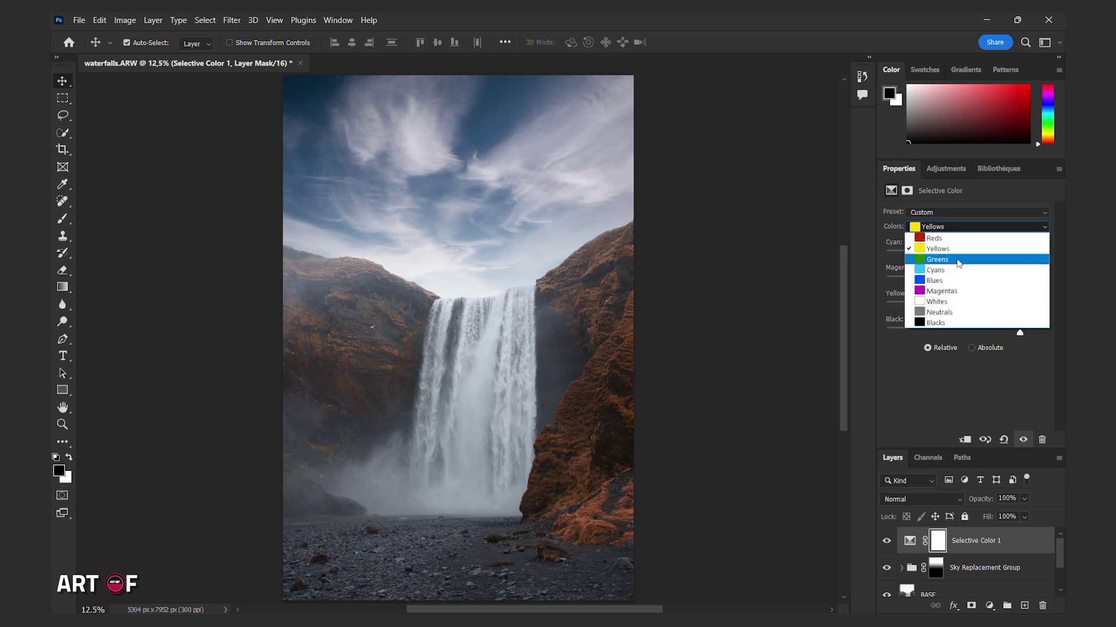
{"action": "left_click", "coordinate": [957, 281]}
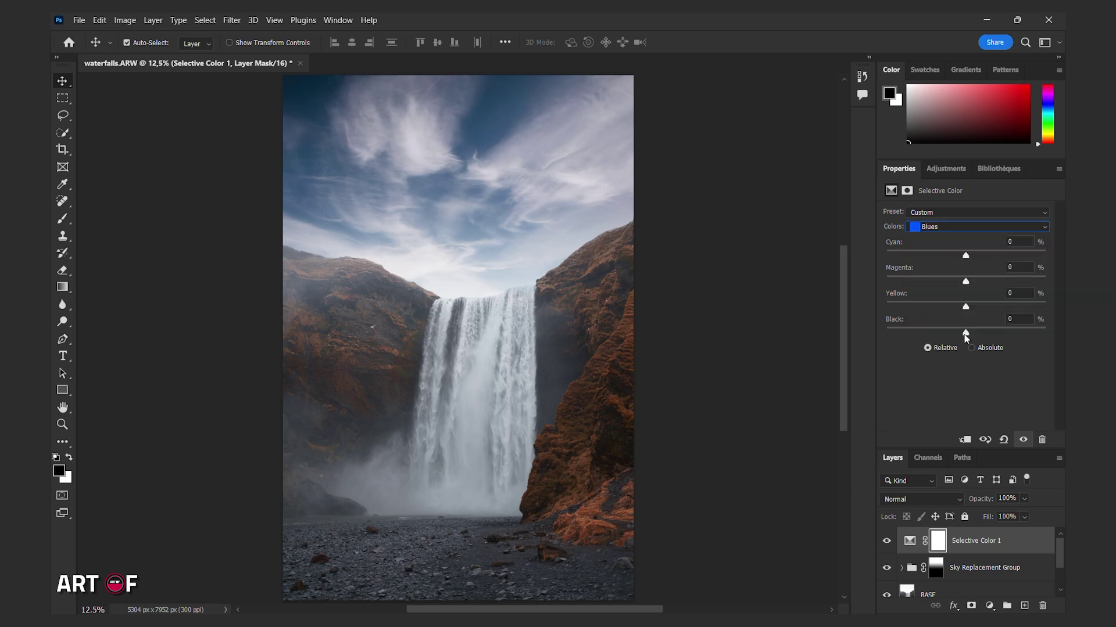
{"action": "left_click_drag", "start_coordinate": [965, 333], "coordinate": [926, 344]}
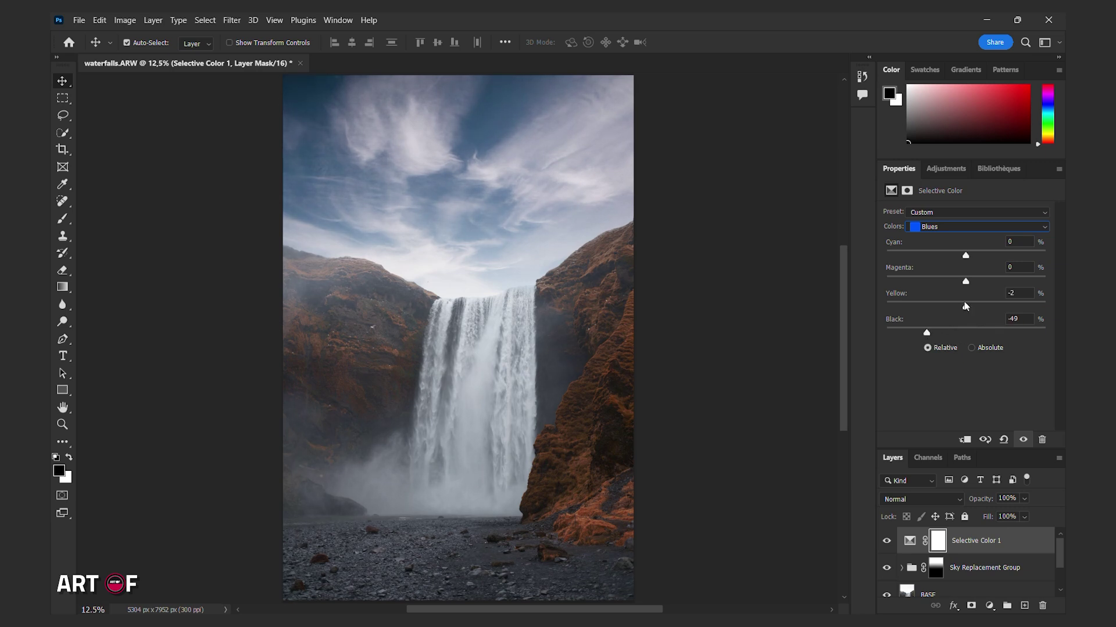
{"action": "left_click_drag", "start_coordinate": [965, 307], "coordinate": [1017, 324]}
{"action": "left_click_drag", "start_coordinate": [965, 281], "coordinate": [907, 283]}
Set the Whites of the Selective Color adjustment to Black -58
{"action": "left_click", "coordinate": [962, 228]}
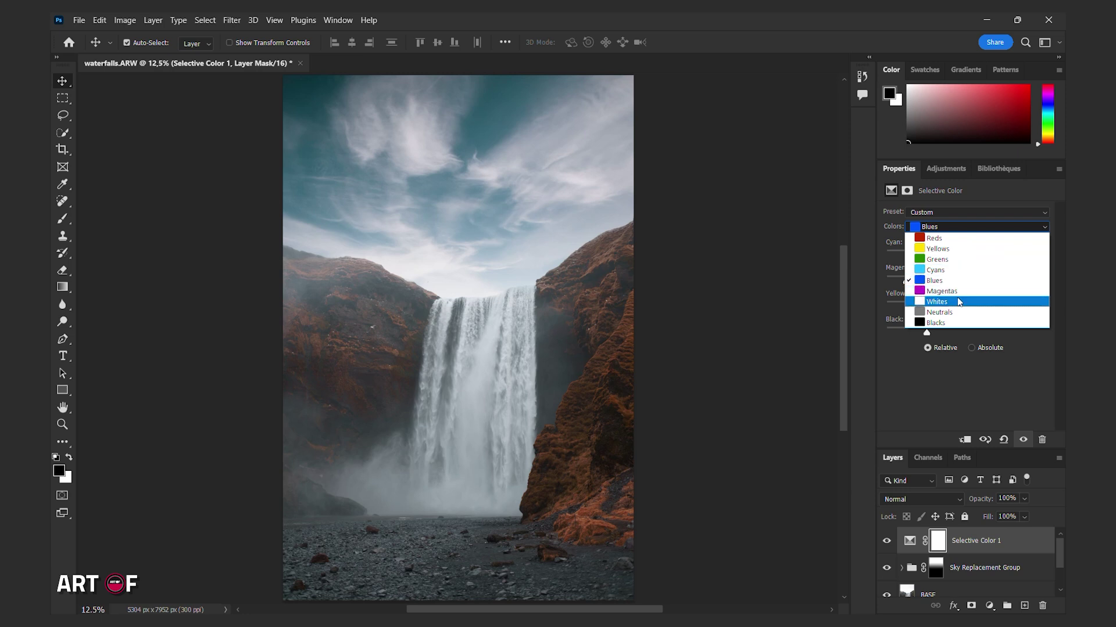
{"action": "left_click", "coordinate": [958, 302]}
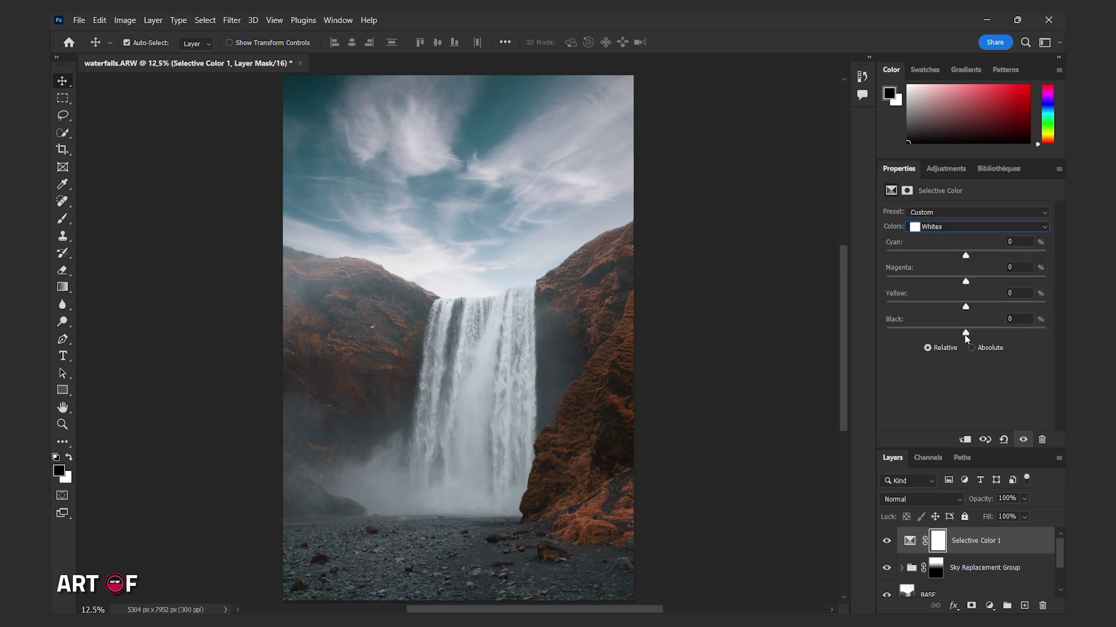
{"action": "left_click_drag", "start_coordinate": [965, 333], "coordinate": [920, 336]}
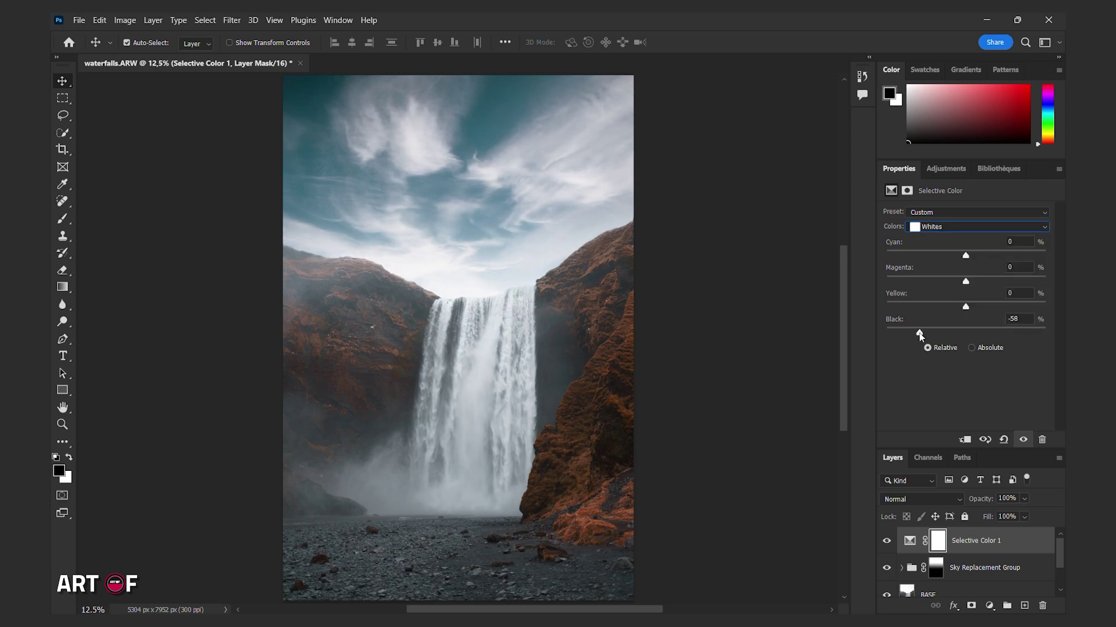
Set the Neutrals of the Selective Color adjustment to Cyan -8, Magenta -10, Yellow -12 and Black +3
{"action": "left_click", "coordinate": [953, 228]}
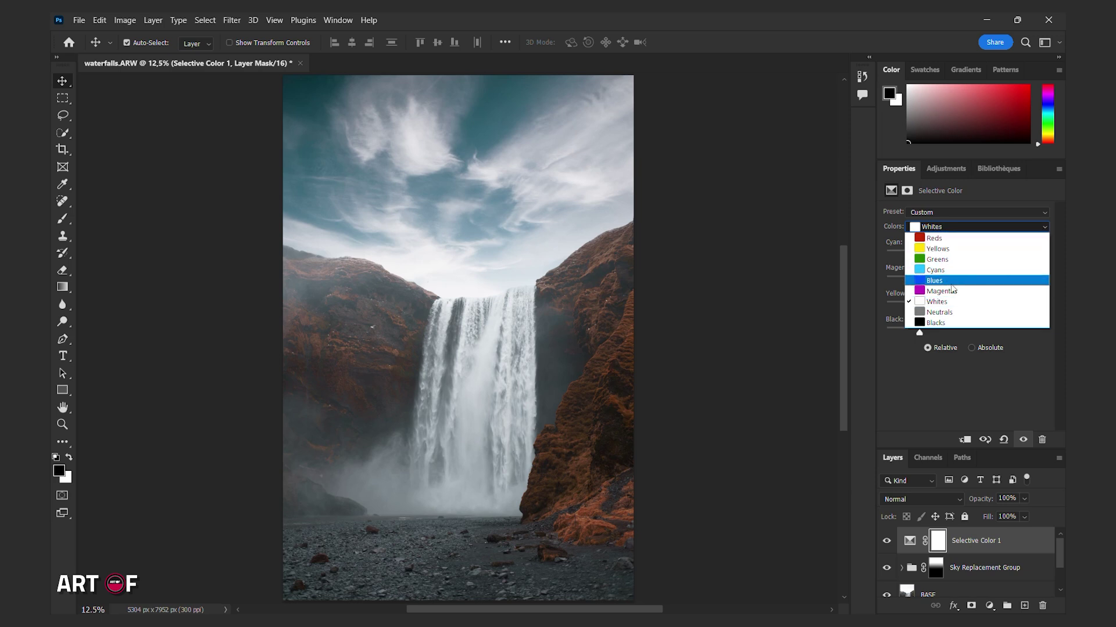
{"action": "left_click", "coordinate": [957, 313]}
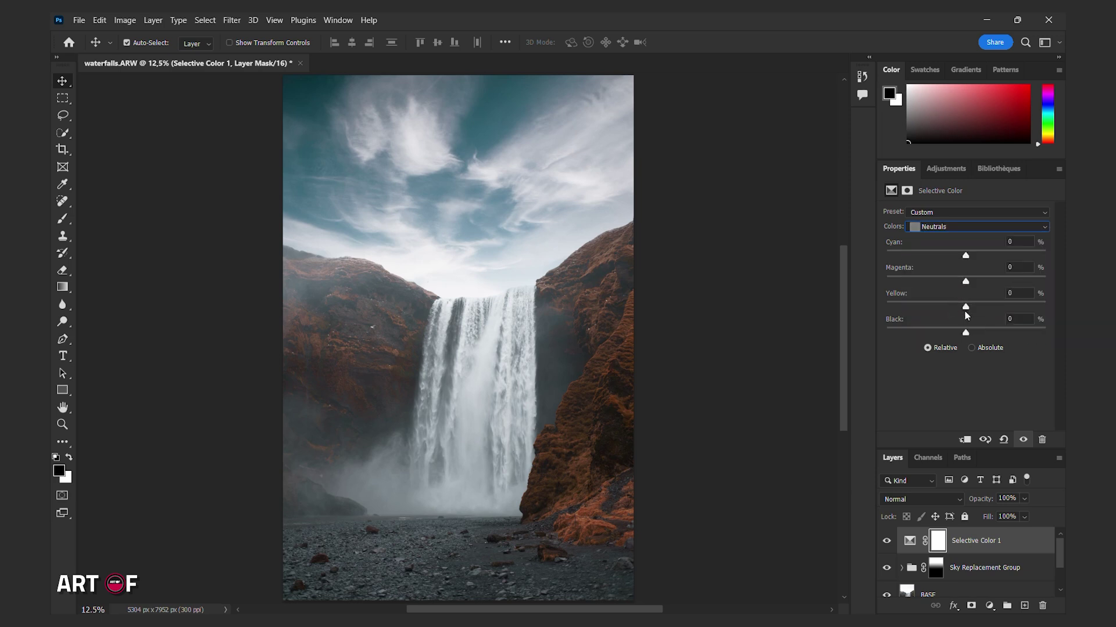
{"action": "left_click_drag", "start_coordinate": [966, 333], "coordinate": [965, 281]}
{"action": "left_click_drag", "start_coordinate": [965, 283], "coordinate": [959, 259]}
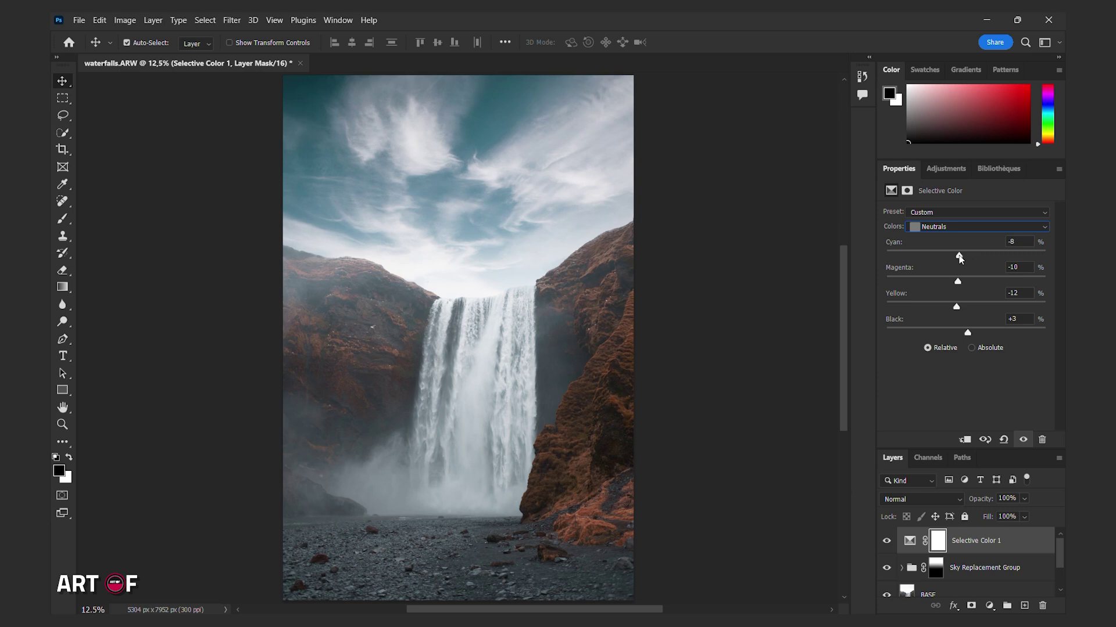
Set the Blacks of the Selective Color adjustment to Black +6
{"action": "left_click", "coordinate": [947, 227]}
{"action": "left_click", "coordinate": [935, 322]}
{"action": "left_click_drag", "start_coordinate": [966, 333], "coordinate": [971, 337]}
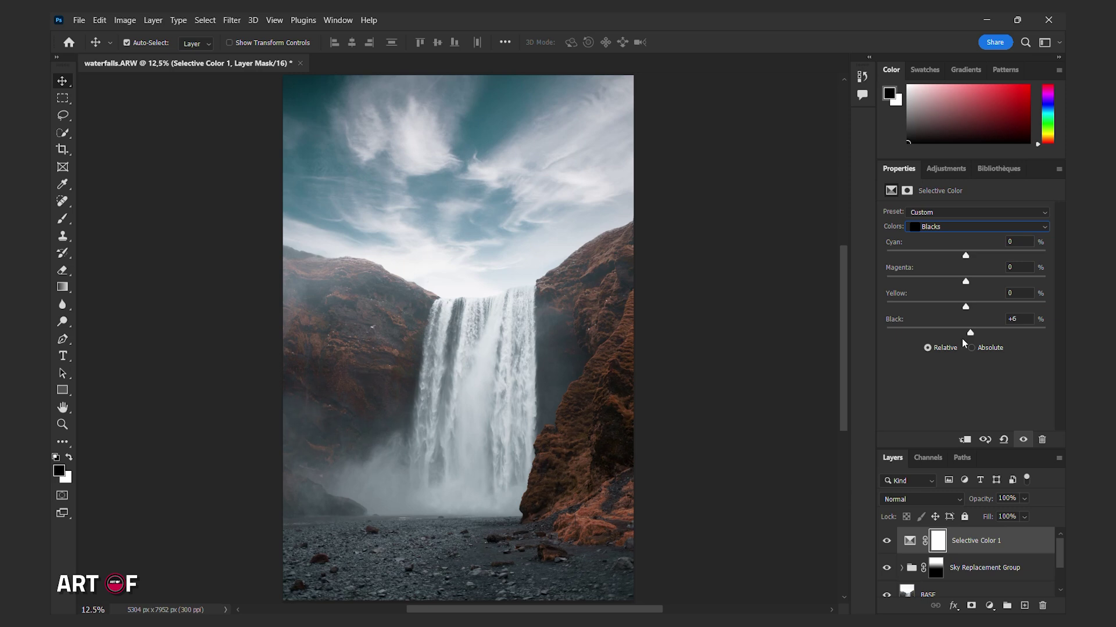
Add a Curves adjustment layer, pull the RGB shadows slightly down and place a highlight point at Input 190, Output 184
{"action": "left_click", "coordinate": [989, 606]}
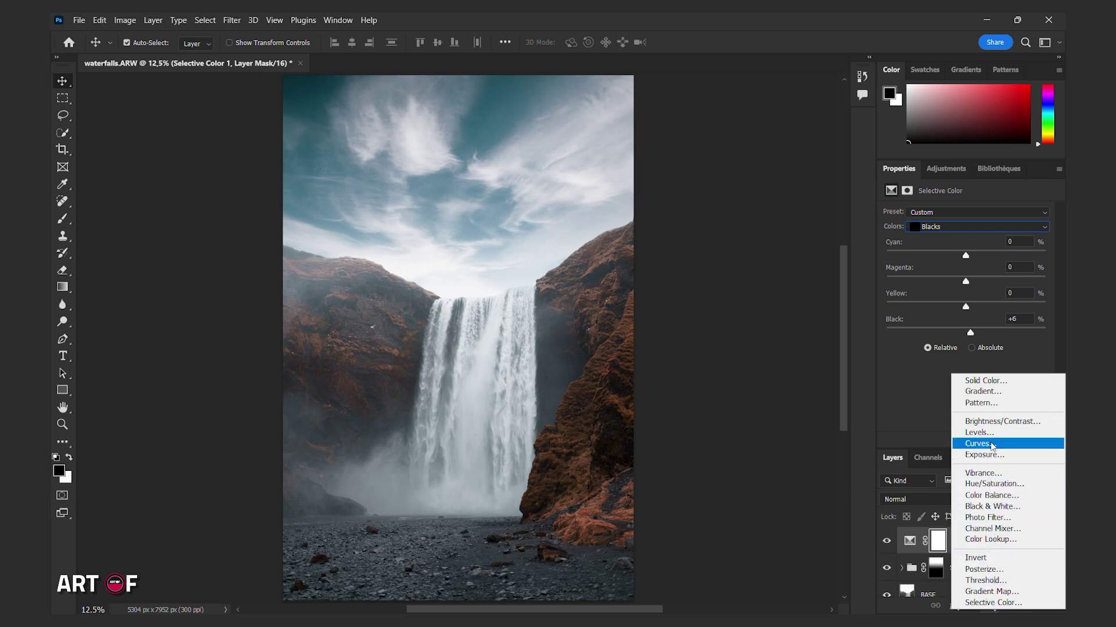
{"action": "left_click", "coordinate": [992, 446]}
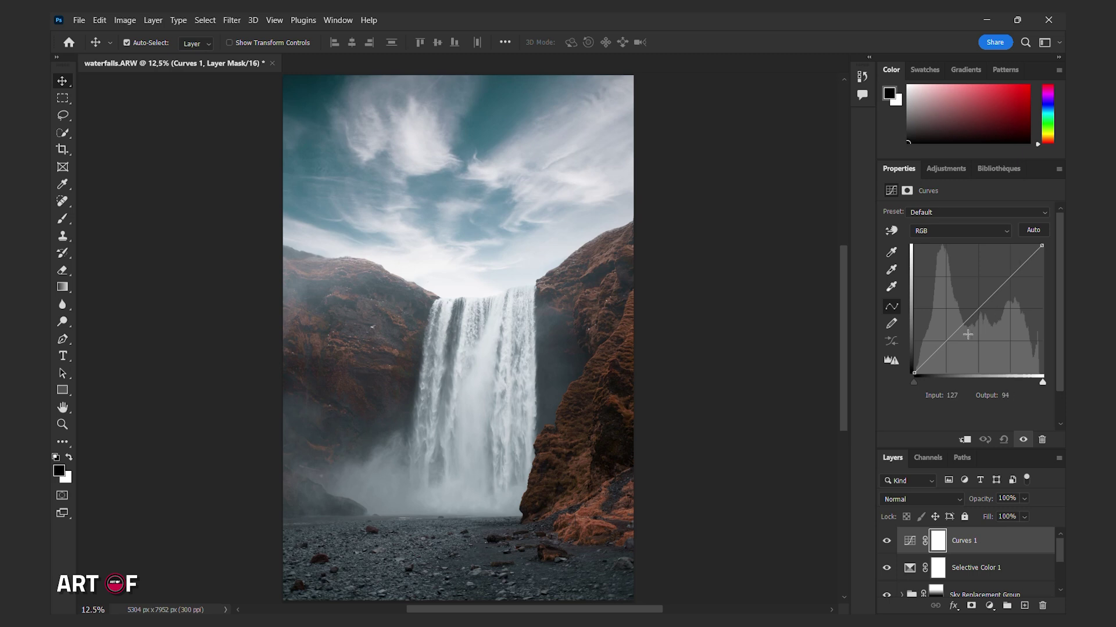
{"action": "left_click_drag", "start_coordinate": [946, 346], "coordinate": [945, 349]}
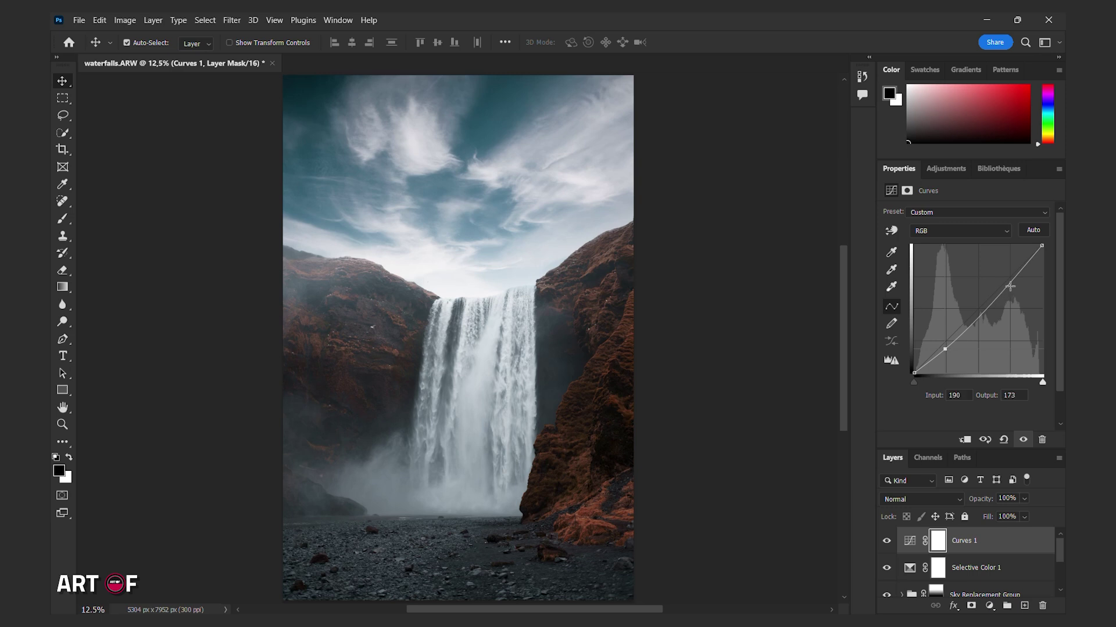
{"action": "left_click_drag", "start_coordinate": [1014, 295], "coordinate": [1010, 281]}
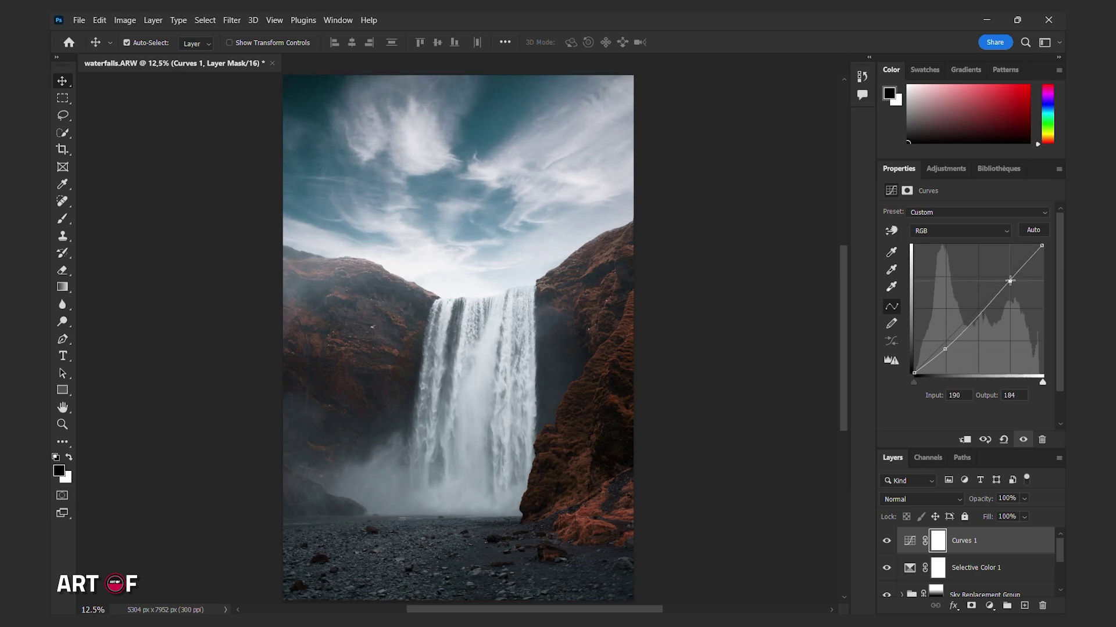
Lower the white endpoint of the Curves layer's Red channel to Output 242
{"action": "left_click", "coordinate": [992, 236]}
{"action": "left_click", "coordinate": [993, 256]}
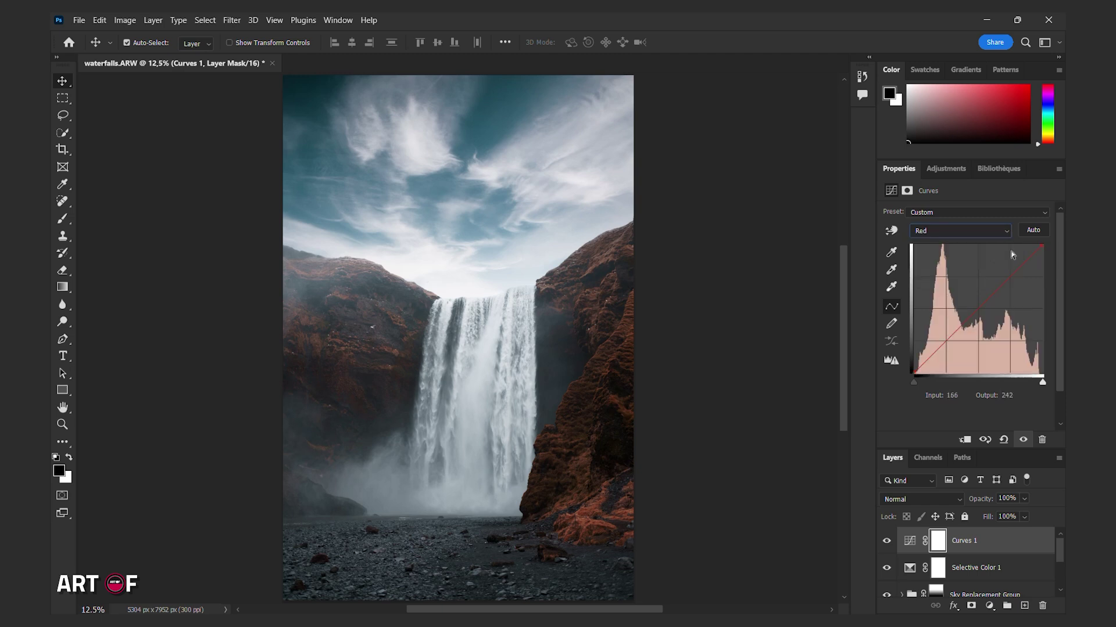
{"action": "left_click_drag", "start_coordinate": [1041, 246], "coordinate": [1044, 254]}
In the Blue channel curve, lower the white endpoint slightly, raise the black endpoint to Output 11 and add a point at Input 83, Output 81
{"action": "left_click", "coordinate": [1002, 234]}
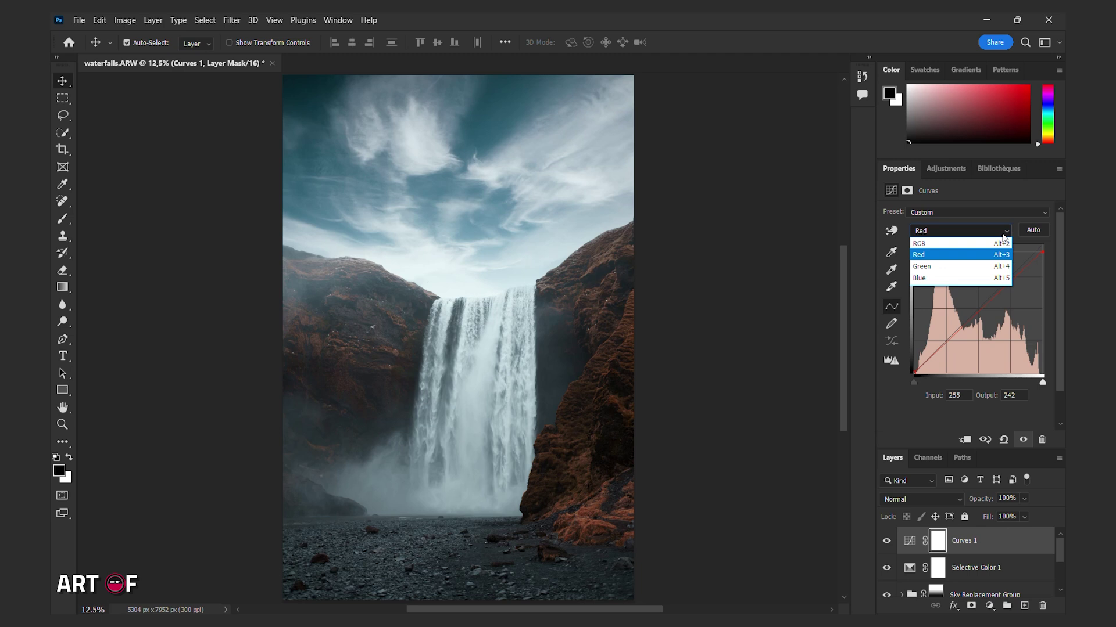
{"action": "left_click", "coordinate": [999, 280]}
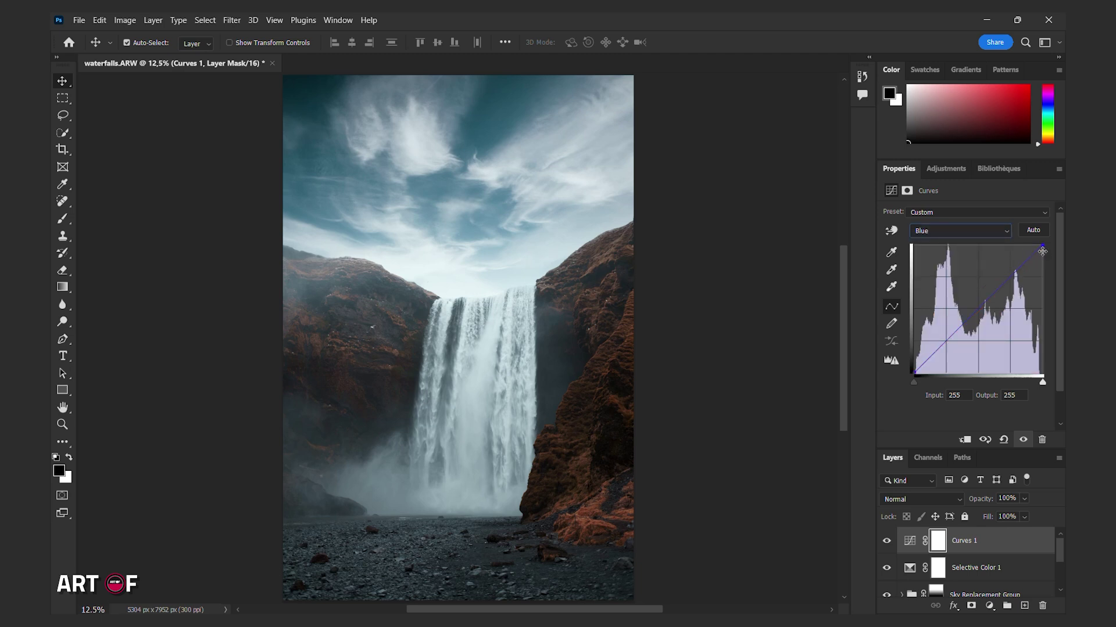
{"action": "left_click_drag", "start_coordinate": [1042, 246], "coordinate": [1042, 255]}
{"action": "left_click_drag", "start_coordinate": [915, 375], "coordinate": [913, 367]}
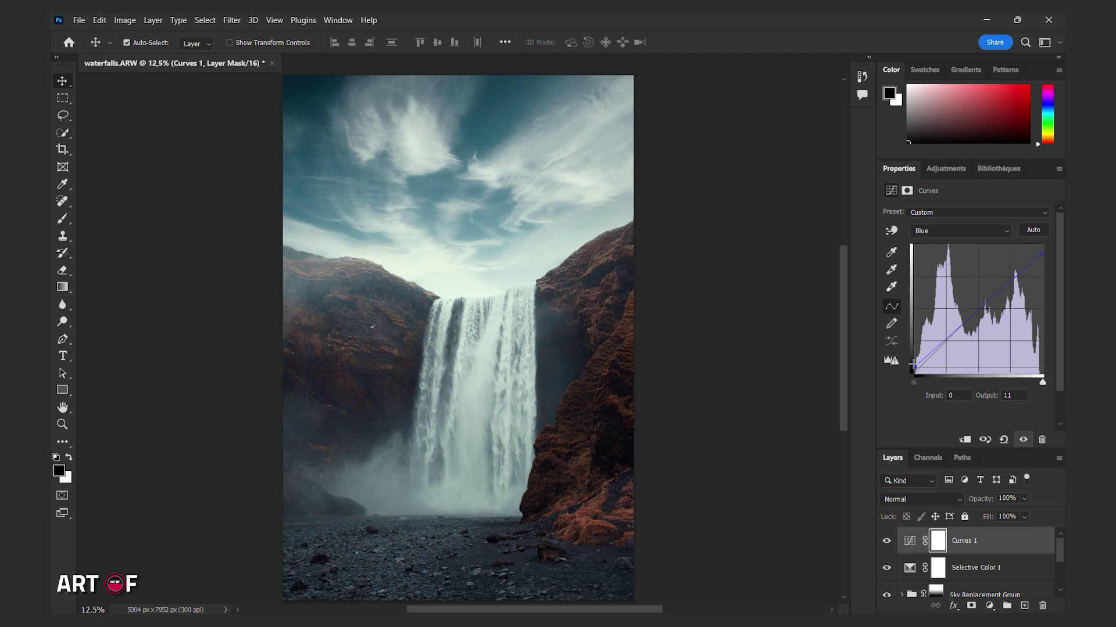
{"action": "left_click", "coordinate": [955, 333]}
{"action": "left_click_drag", "start_coordinate": [955, 333], "coordinate": [956, 333]}
Group all layers from BASE up to Curves 1 and rename the group "editing"
{"action": "scroll", "coordinate": [959, 555], "scroll_direction": "down", "scroll_amount": 2}
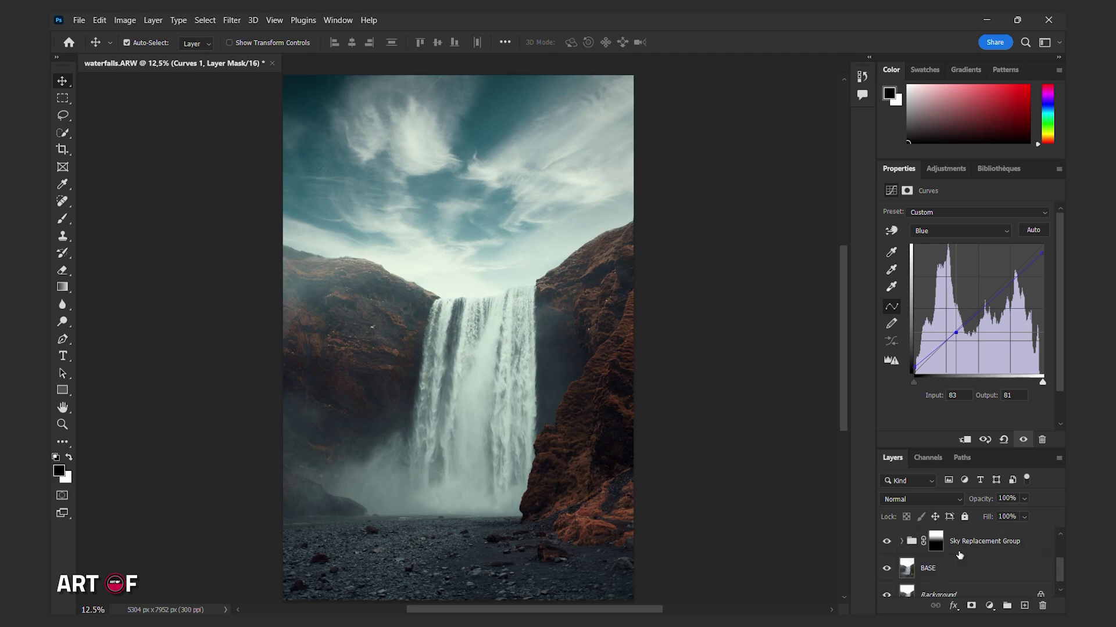
{"action": "left_click", "coordinate": [956, 569]}
{"action": "scroll", "coordinate": [956, 567], "scroll_direction": "up", "scroll_amount": 2}
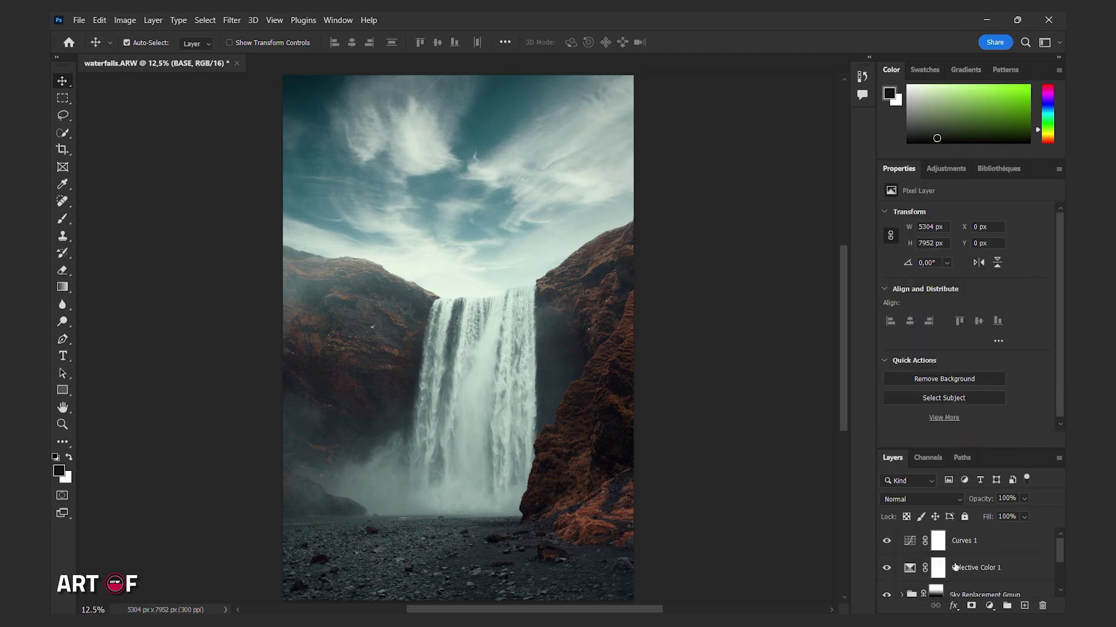
{"action": "left_click", "coordinate": [957, 549], "text": "shift"}
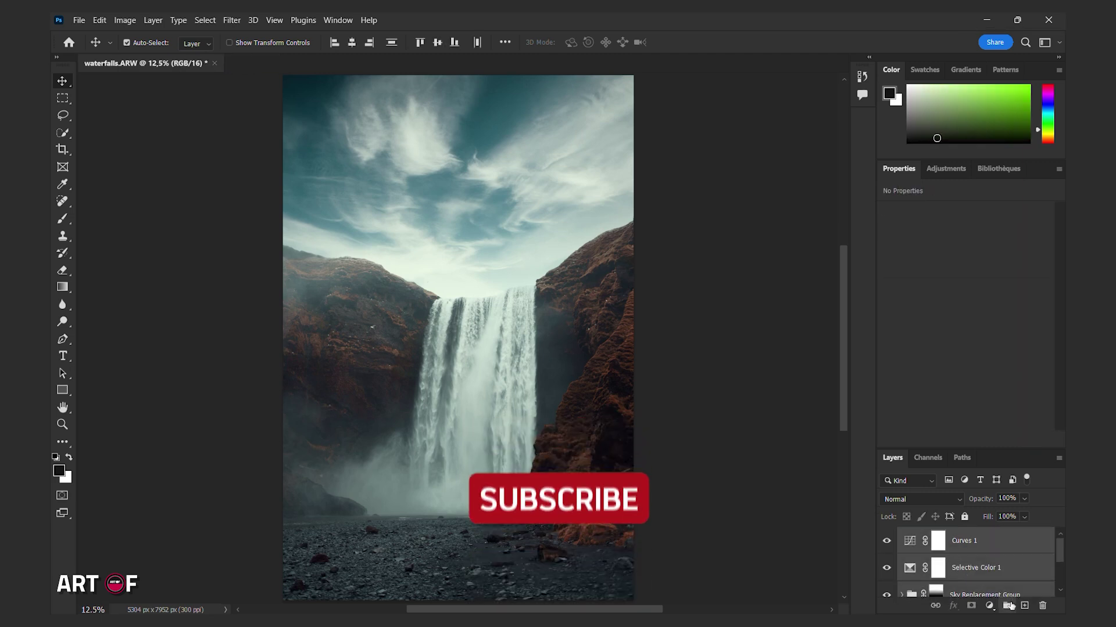
{"action": "left_click", "coordinate": [1011, 606]}
{"action": "double_click", "coordinate": [935, 535]}
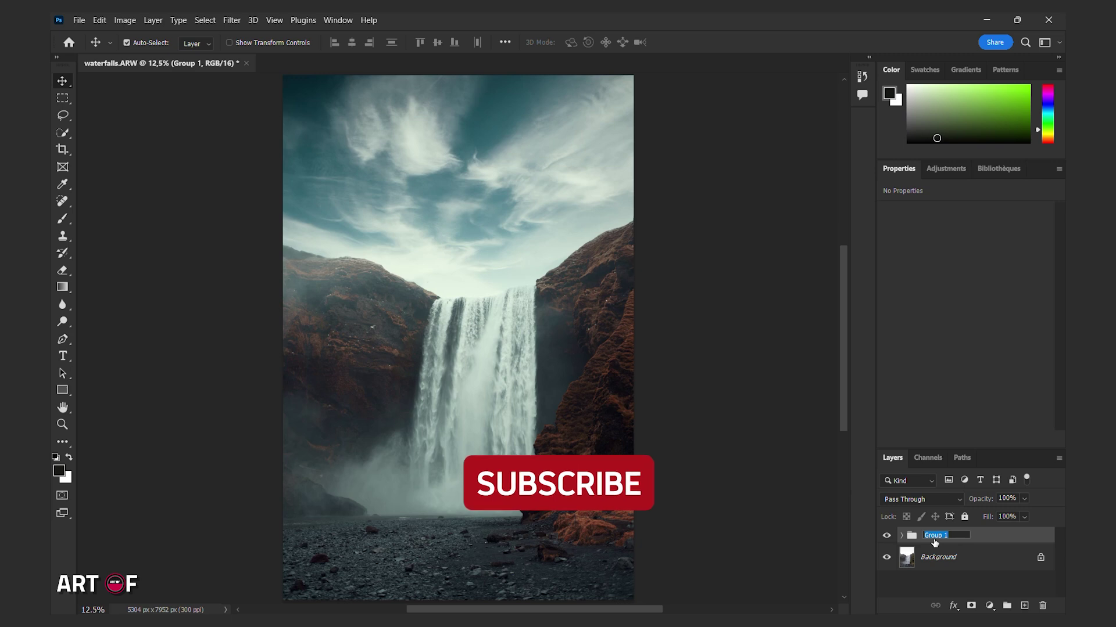
{"action": "type", "text": "editing"}
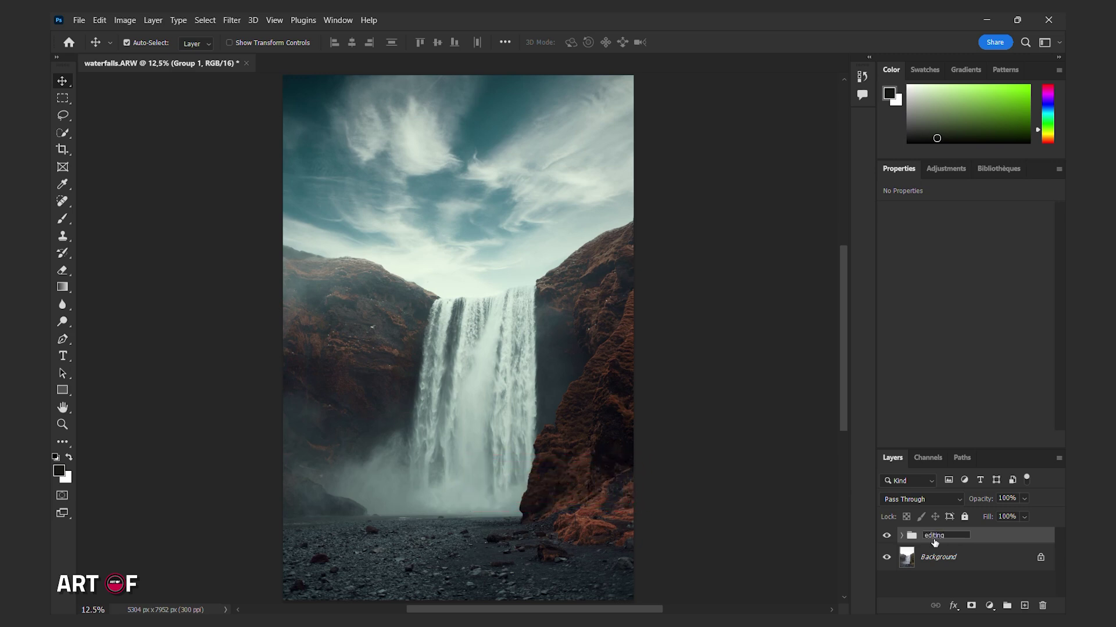
{"action": "key", "text": "Return"}
Hide and show the editing group to compare the photo before and after the edit
{"action": "left_click", "coordinate": [886, 536]}
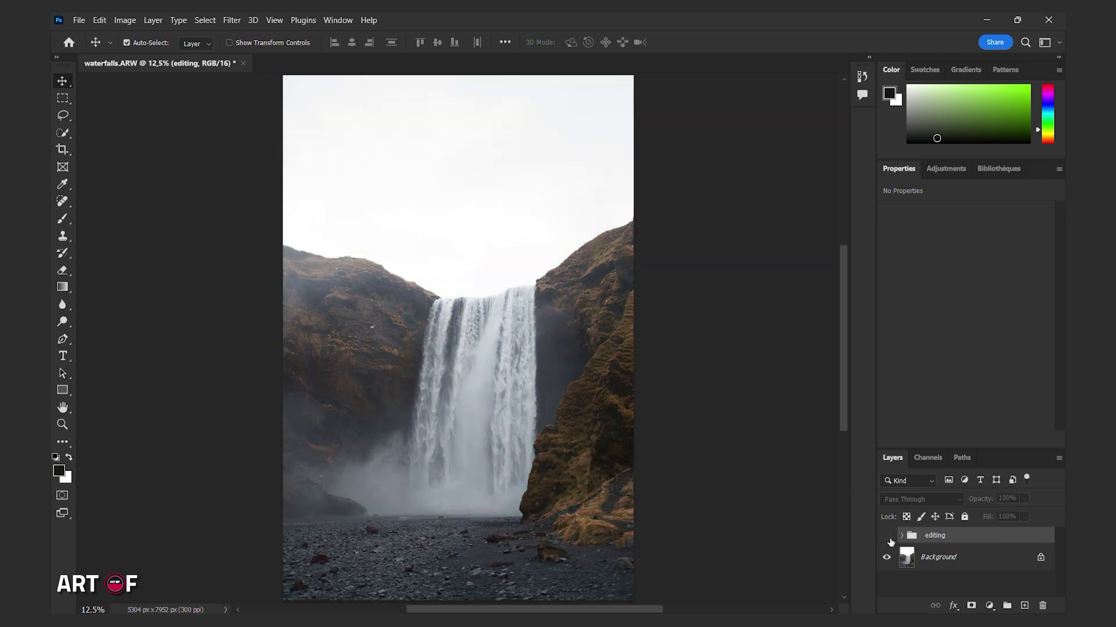
{"action": "left_click", "coordinate": [887, 536]}
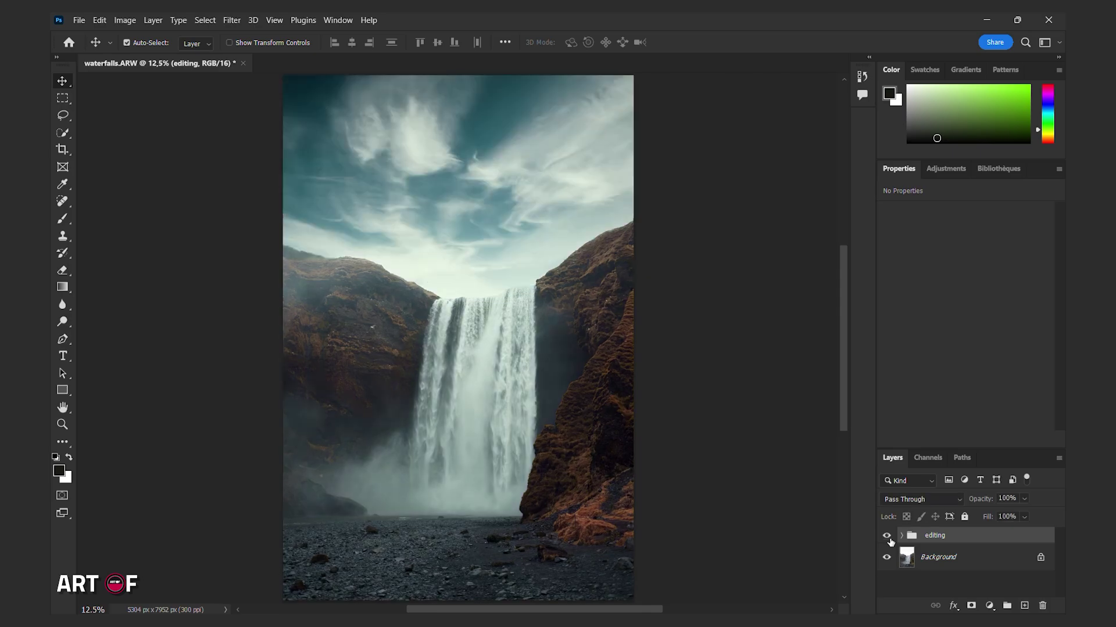